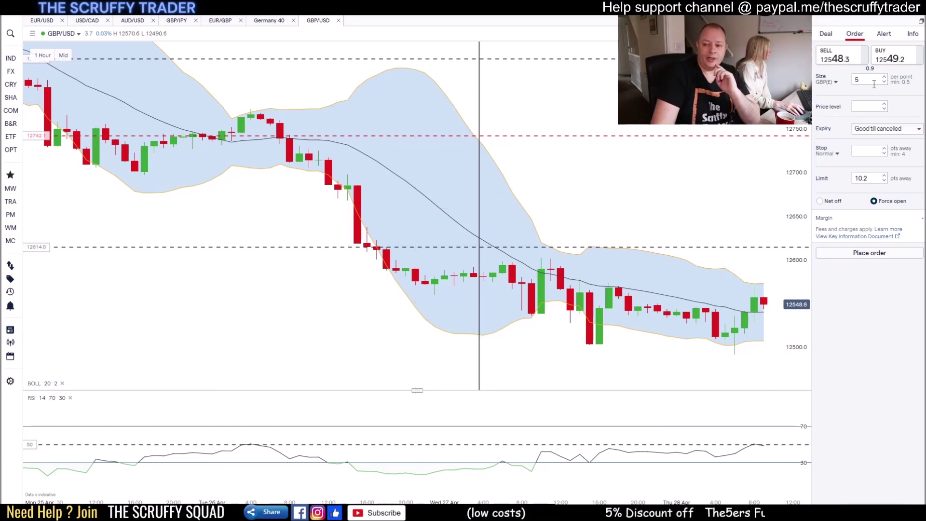
# Set up a GBP/USD buy order of 5 per point at price level 12552 with a limit 25 points away.
pyautogui.click(891, 60)
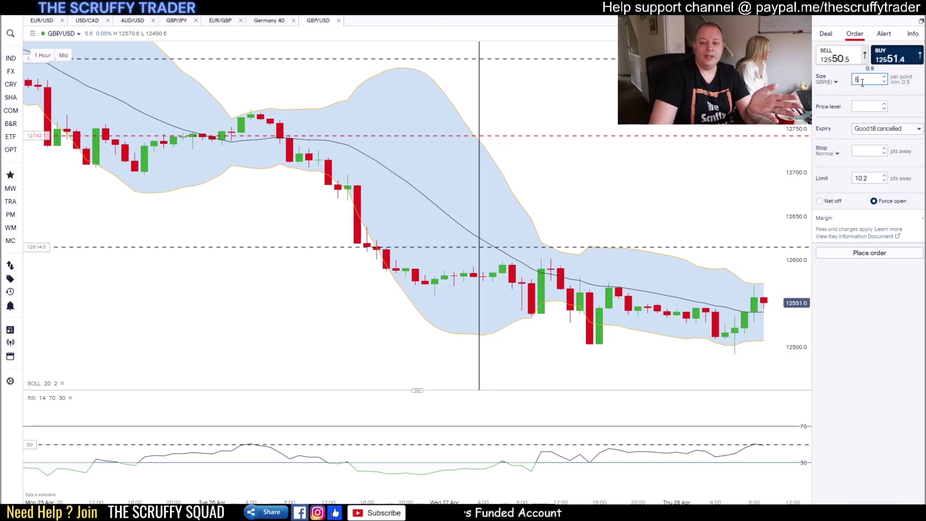
pyautogui.click(883, 105)
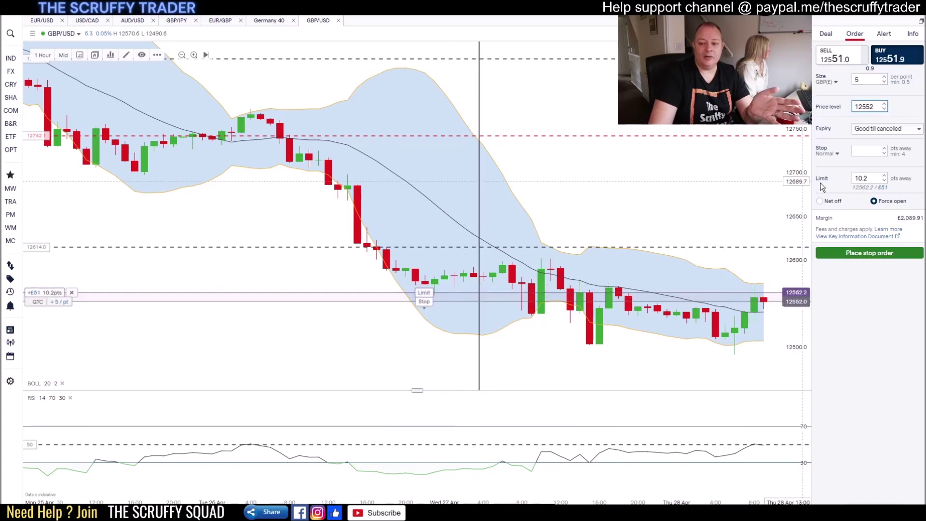
pyautogui.moveTo(870, 179); pyautogui.dragTo(836, 181)
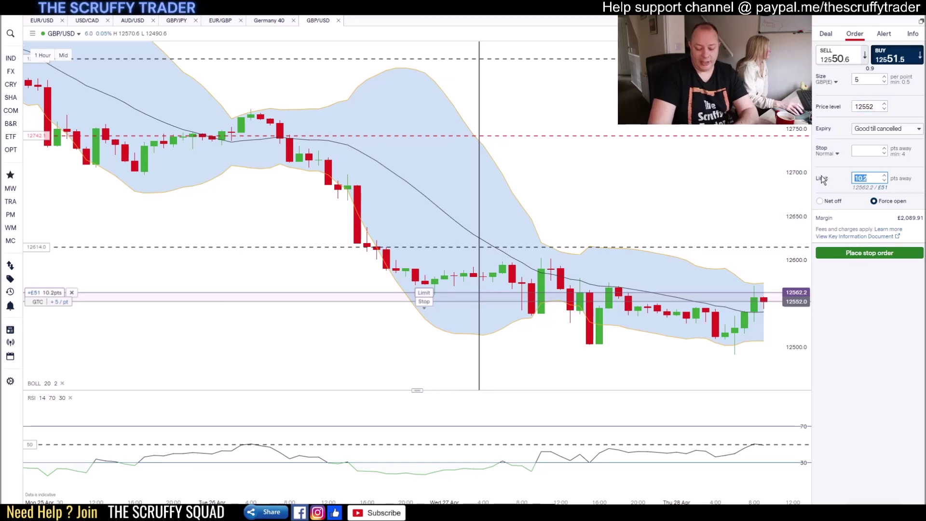
pyautogui.write('25')
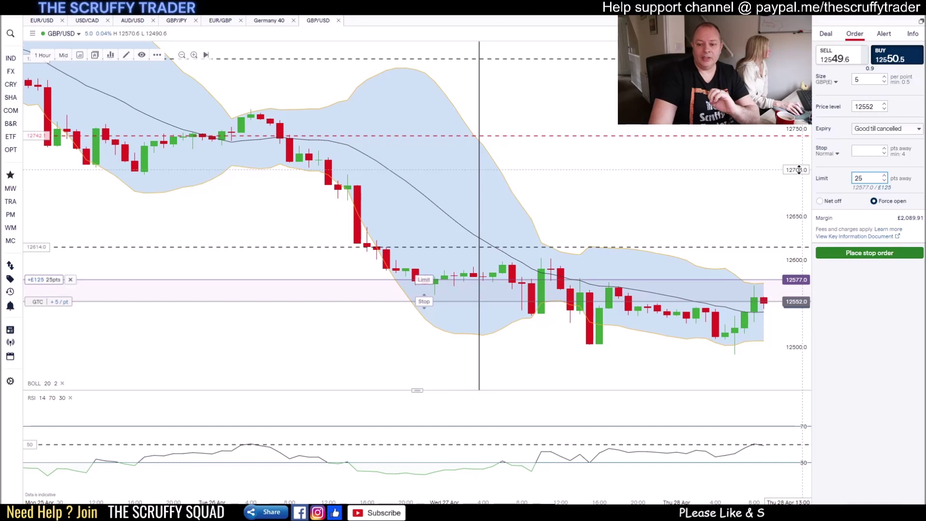
# Enter a stop 25 points away on the buy order and replace that distance with 0.
pyautogui.click(858, 152)
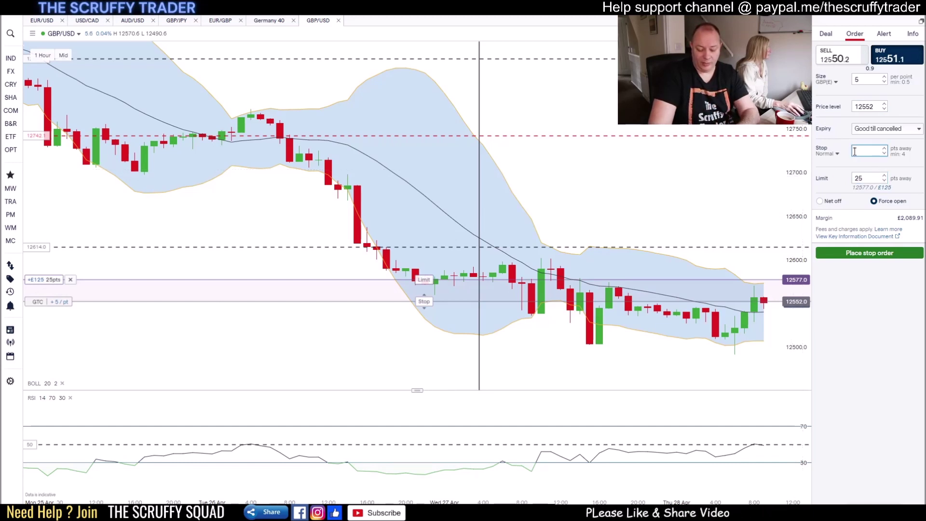
pyautogui.write('25')
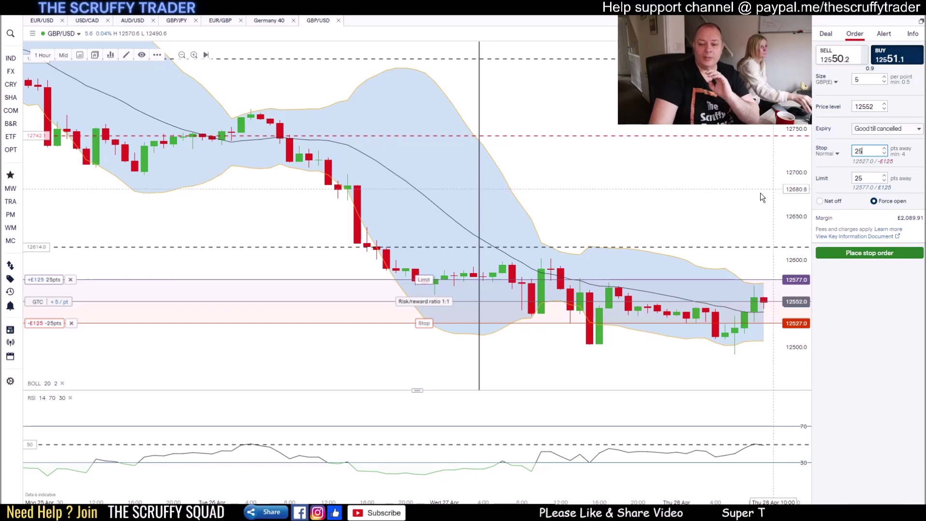
pyautogui.doubleClick(857, 152)
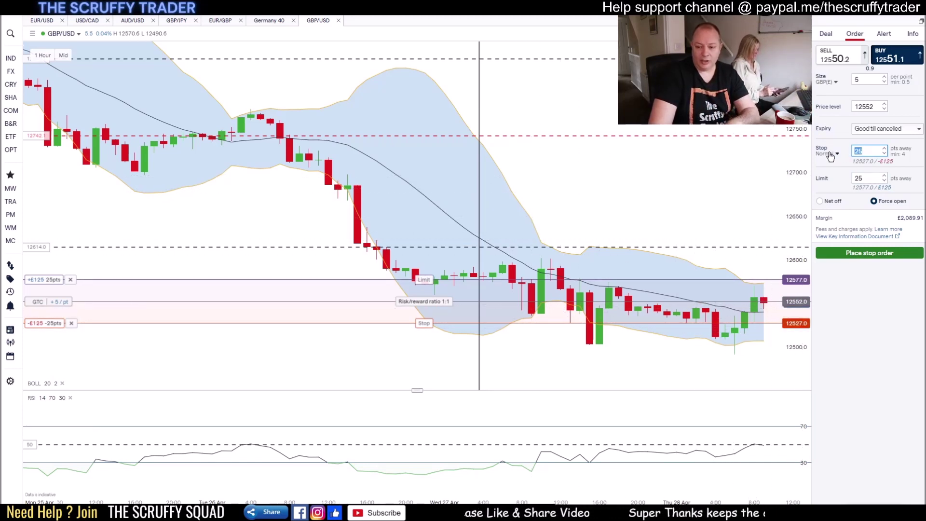
pyautogui.write('0')
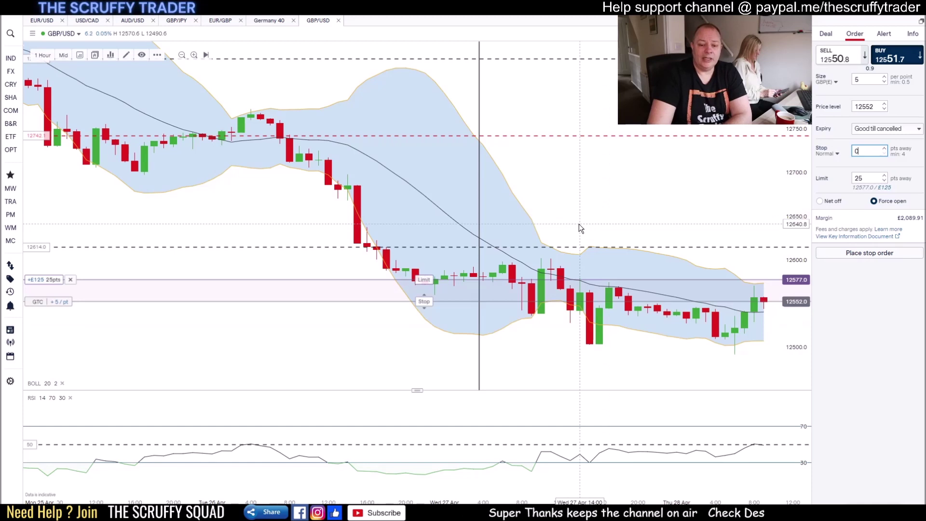
# Delete the vertical line drawn on the GBP/USD chart.
pyautogui.rightClick(480, 193)
pyautogui.click(494, 222)
pyautogui.moveTo(612, 206); pyautogui.dragTo(556, 196)
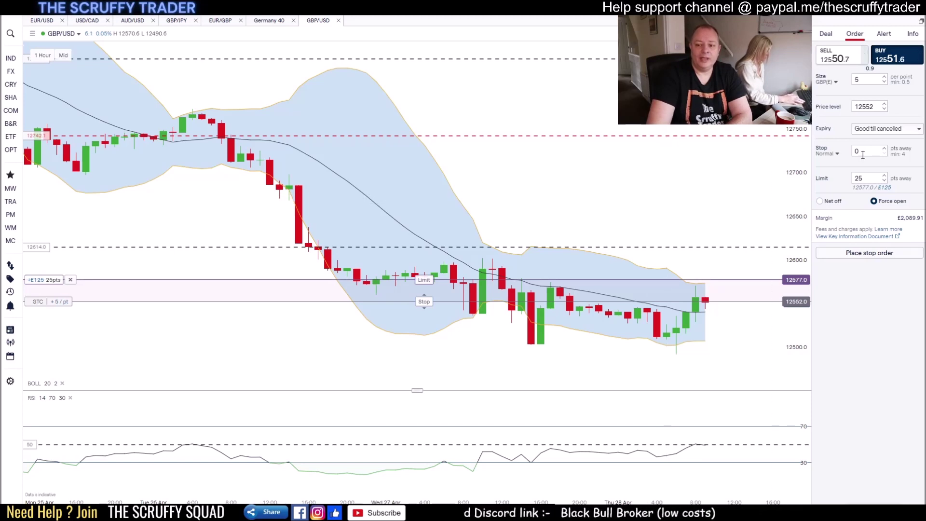
# Review the GBP/USD immediate deal ticket and the price change and price level alert options.
pyautogui.click(826, 36)
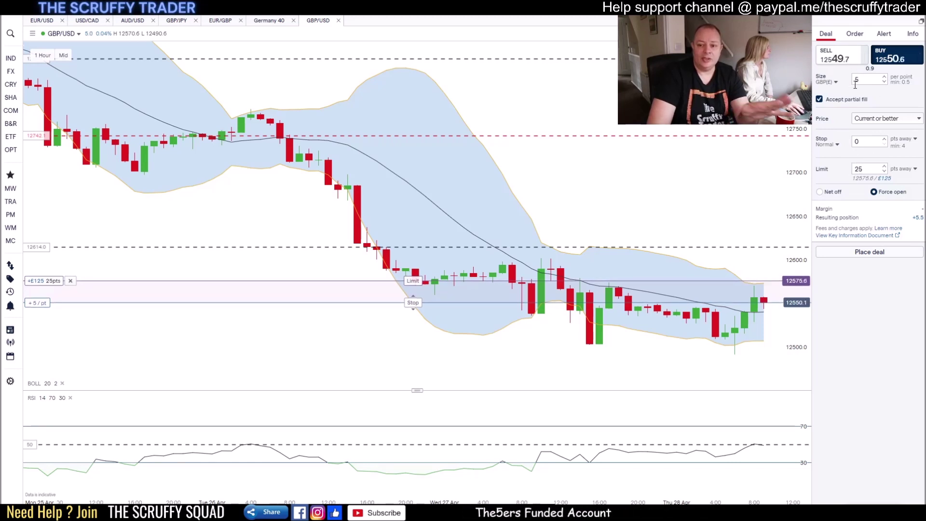
pyautogui.click(886, 36)
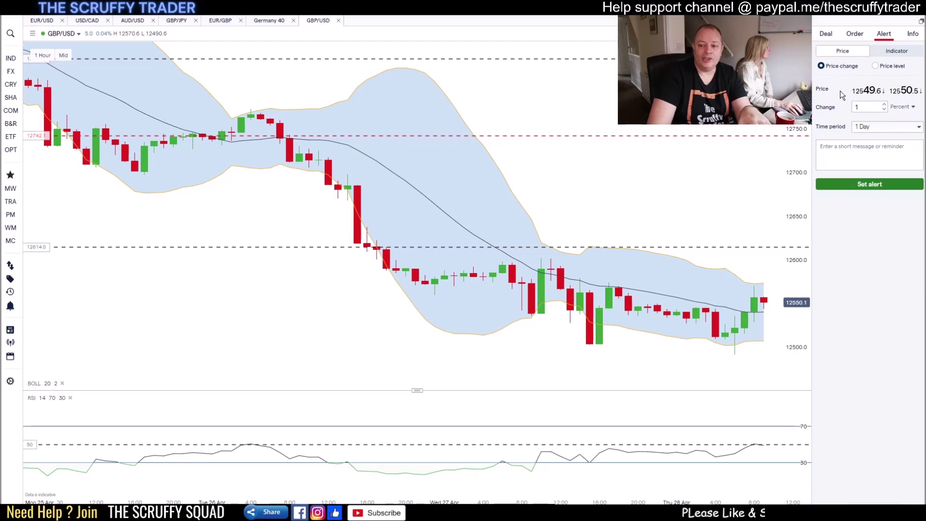
pyautogui.click(875, 67)
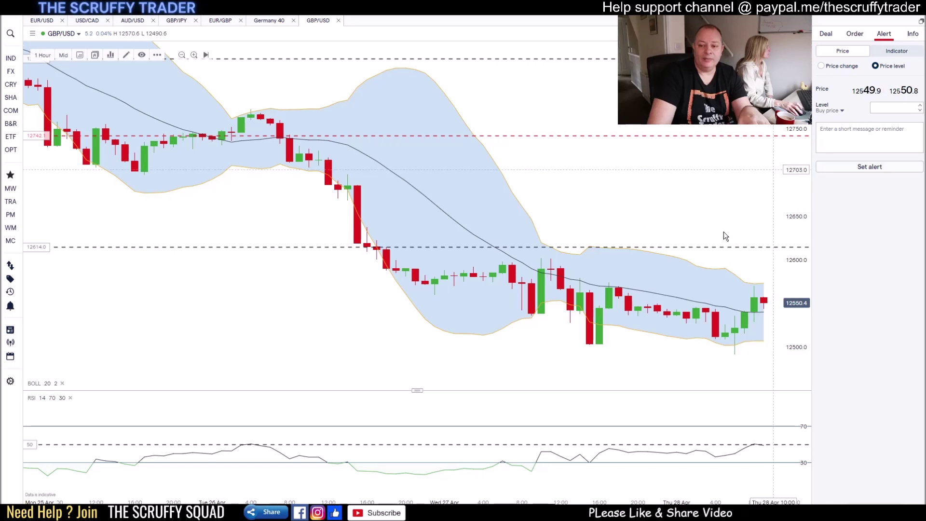
# Start an indicator-based alert for GBP/USD with its resolution set to 15 minutes.
pyautogui.click(897, 53)
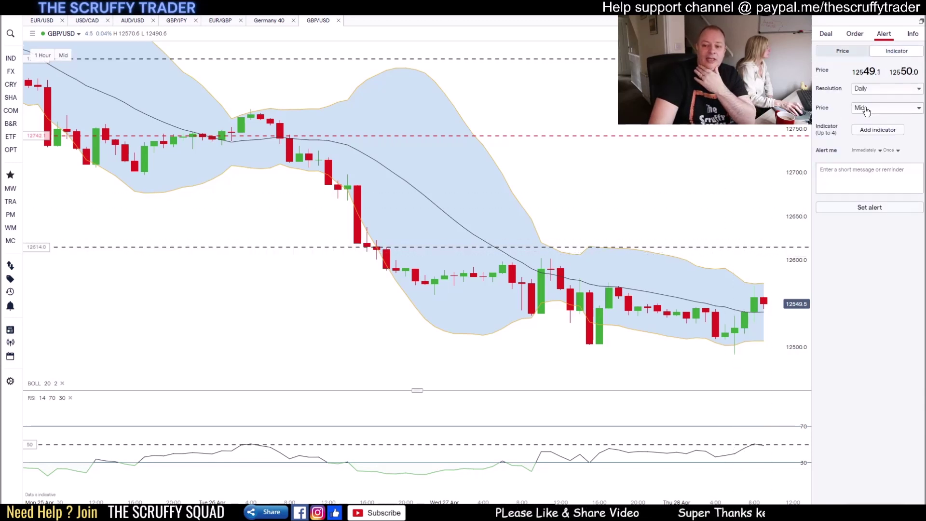
pyautogui.click(867, 91)
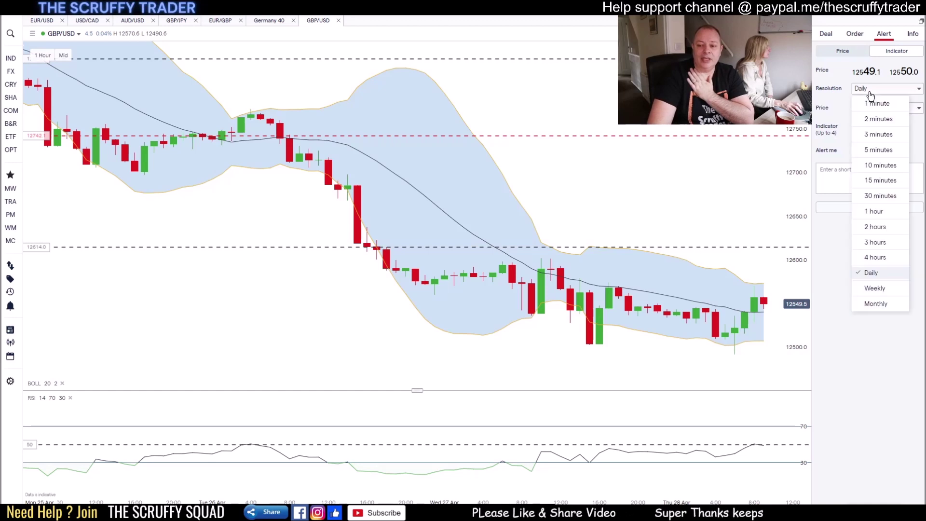
pyautogui.click(872, 182)
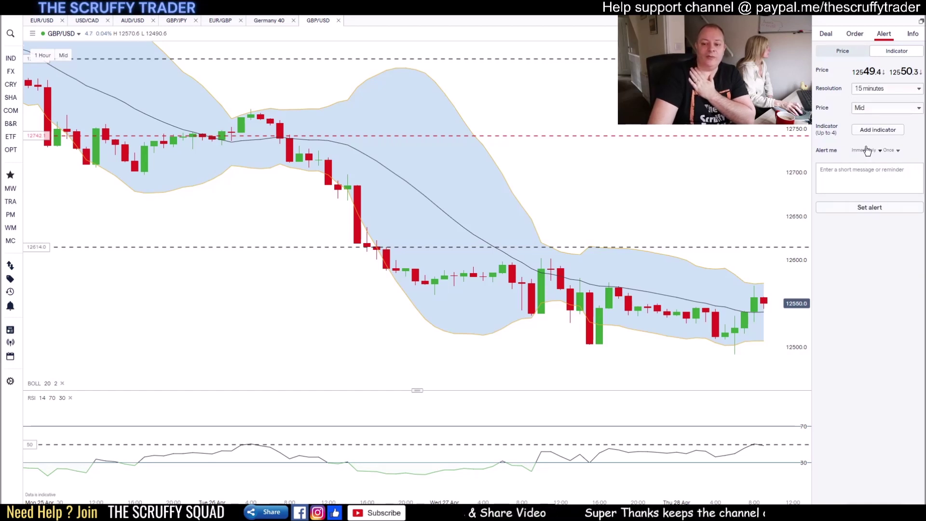
# Add an RSI condition with period 14 to the alert, triggering when RSI is over 75.
pyautogui.click(866, 131)
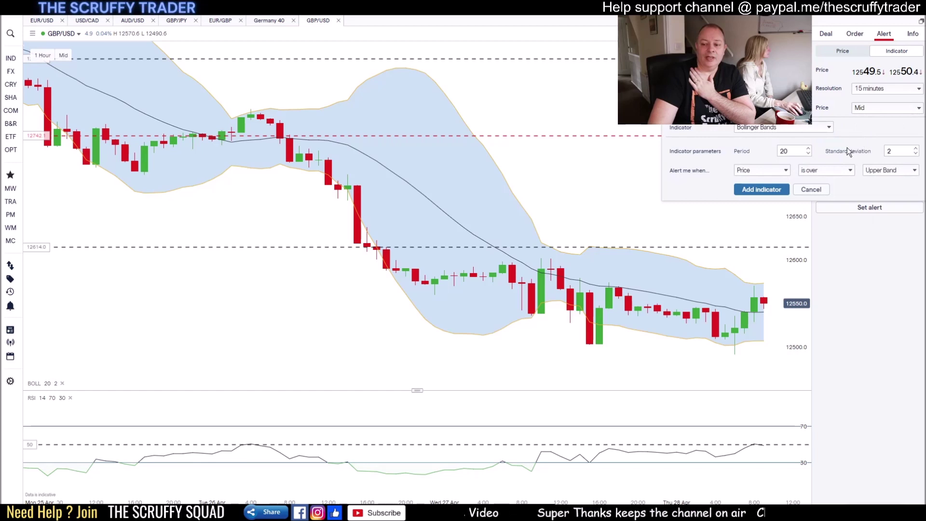
pyautogui.click(809, 128)
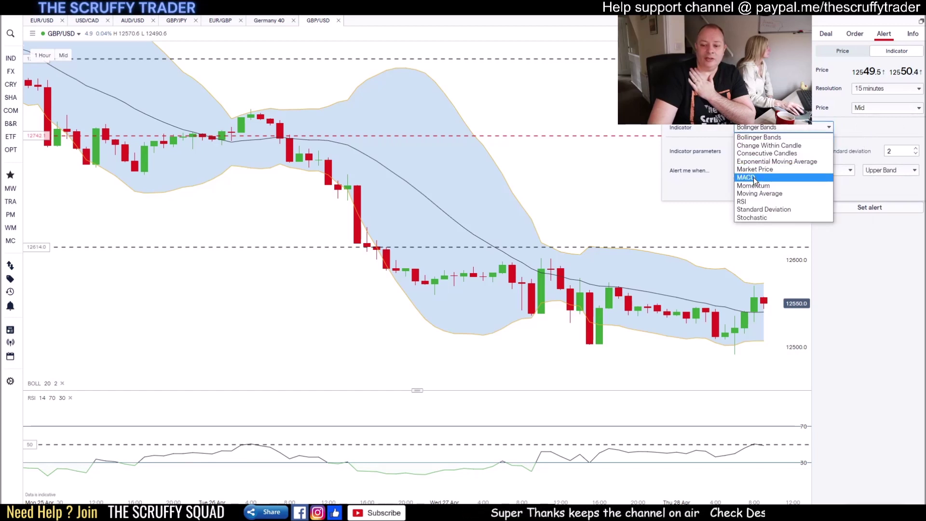
pyautogui.click(749, 201)
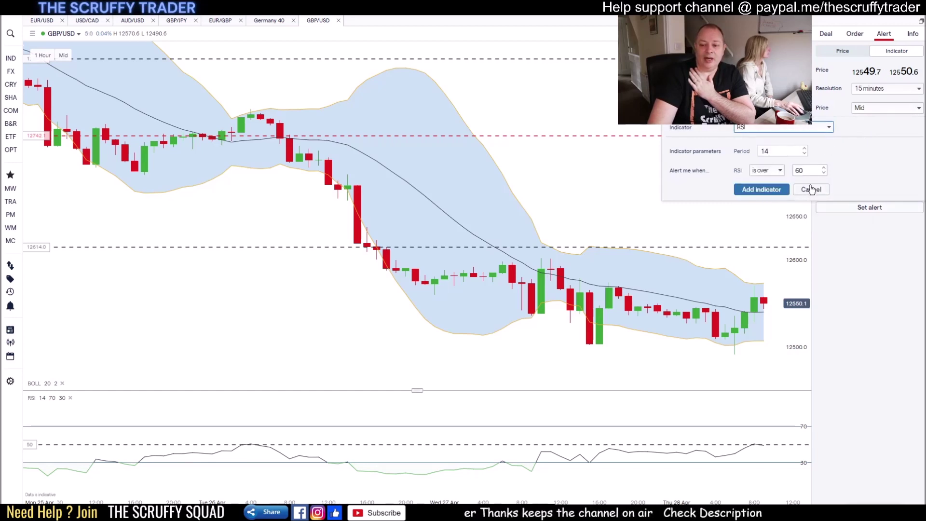
pyautogui.click(802, 170)
pyautogui.write('60')
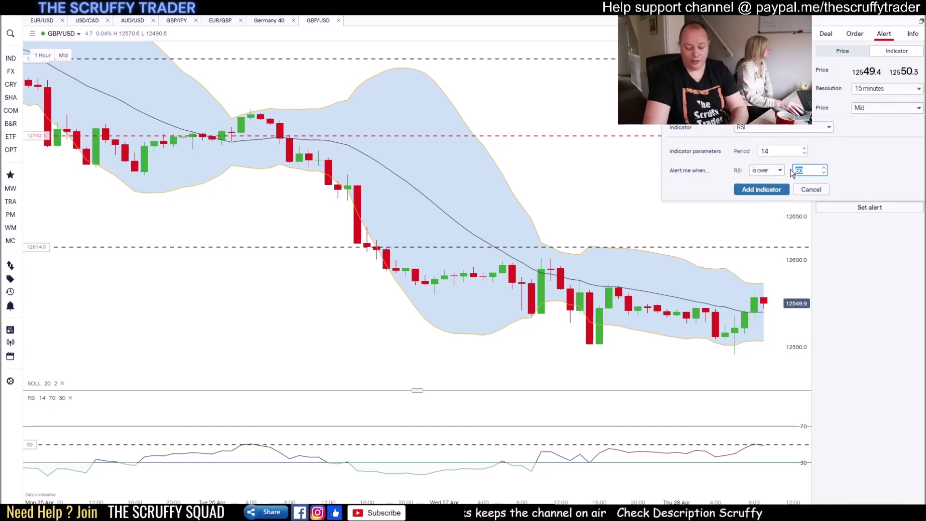
pyautogui.press('BackSpace')
pyautogui.press('BackSpace')
pyautogui.write('75')
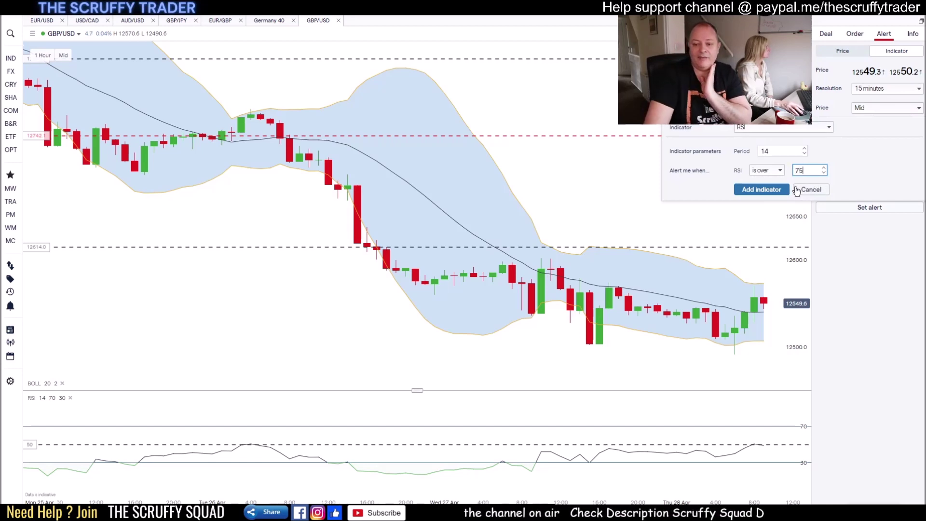
pyautogui.click(761, 190)
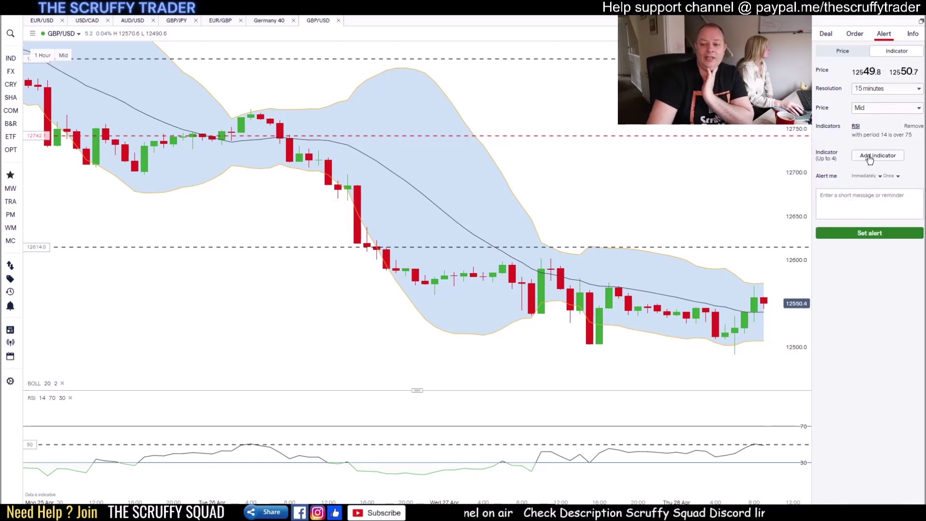
# Have the alert notify at the end of the candlestick and every time this occurs, and open the reminder message for entry.
pyautogui.click(876, 178)
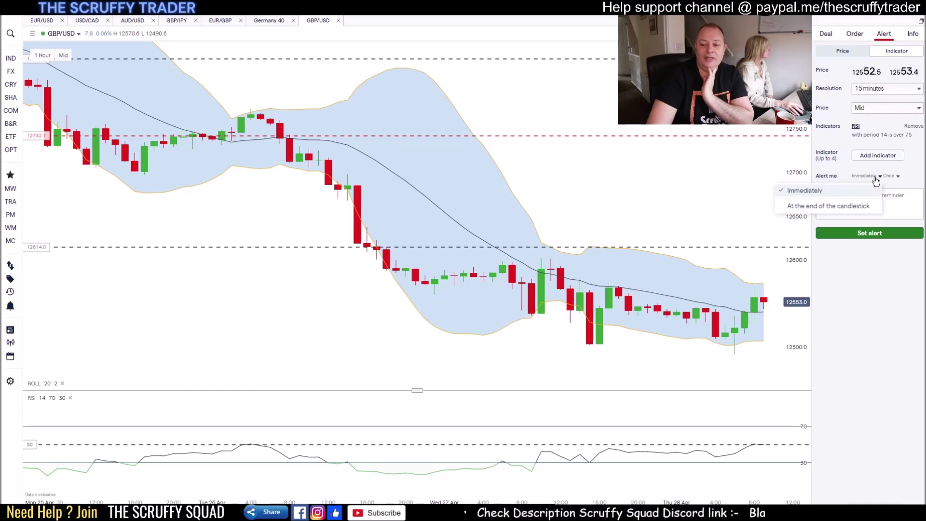
pyautogui.click(822, 207)
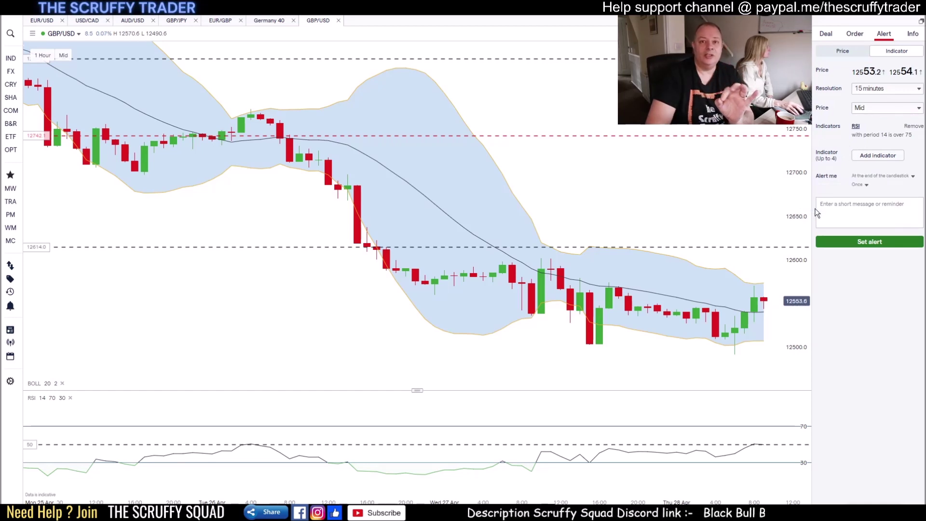
pyautogui.click(866, 185)
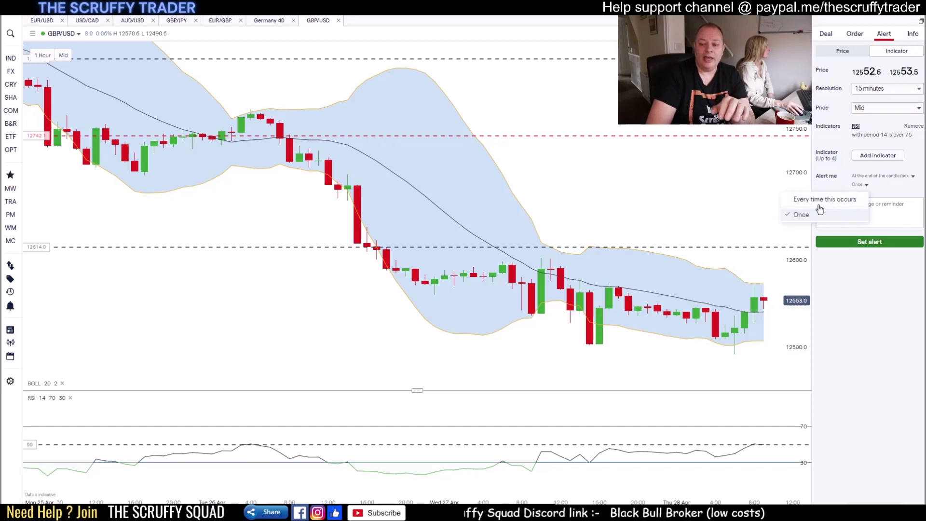
pyautogui.click(815, 202)
pyautogui.click(839, 211)
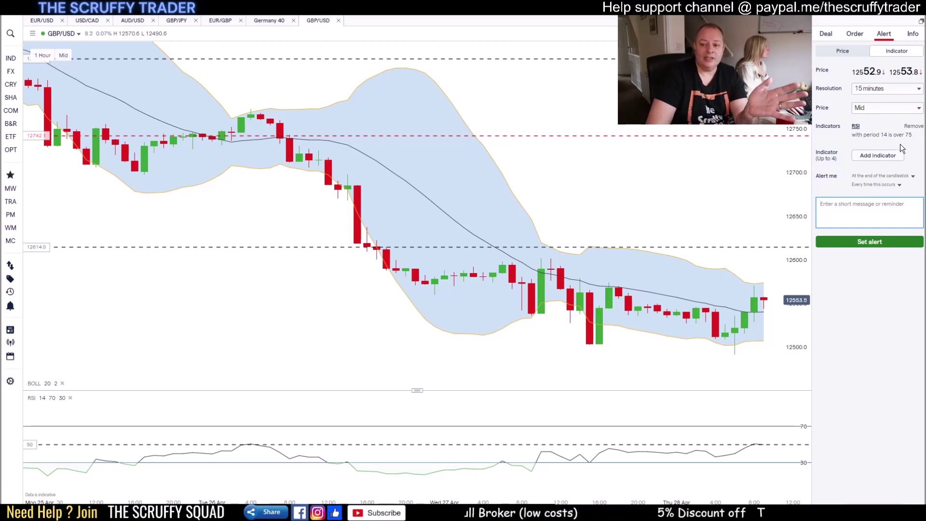
# Examine the GBP/USD dealing information and symbol codes, and collapse the ticket beside the chart.
pyautogui.click(913, 34)
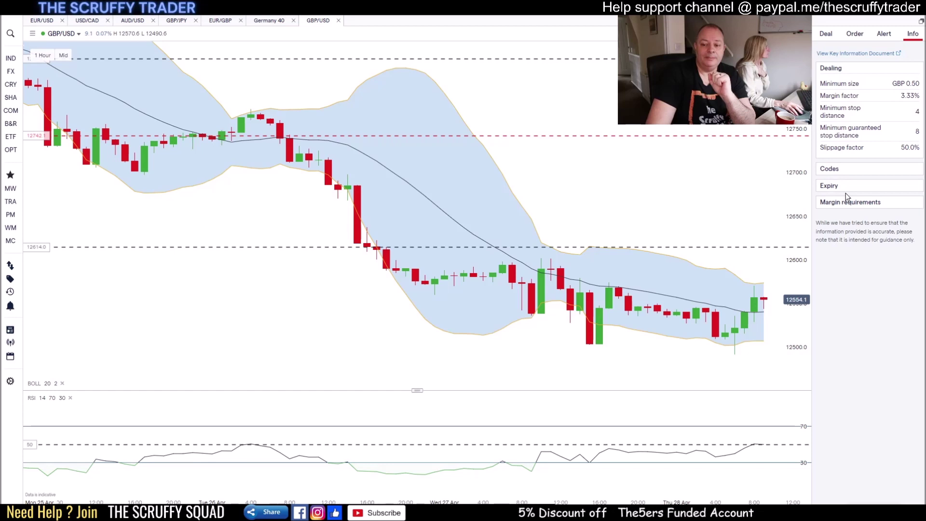
pyautogui.click(821, 173)
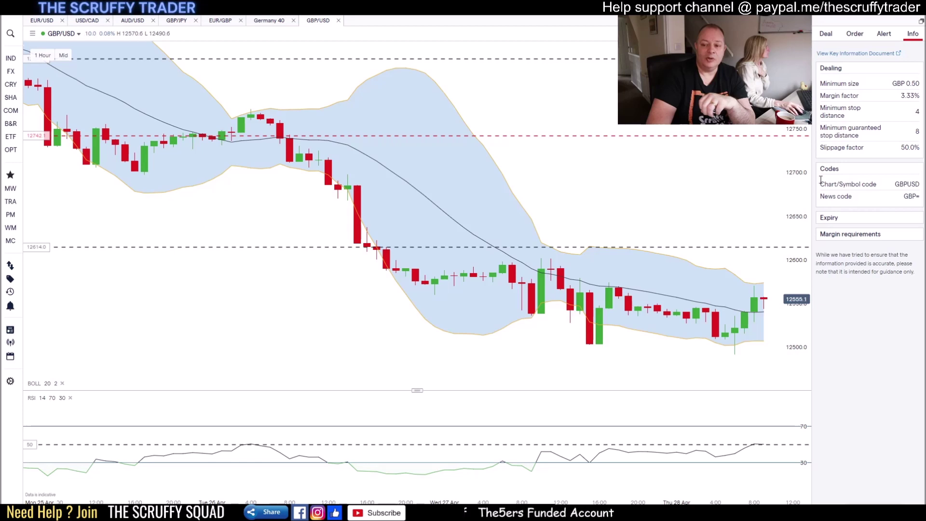
pyautogui.click(911, 35)
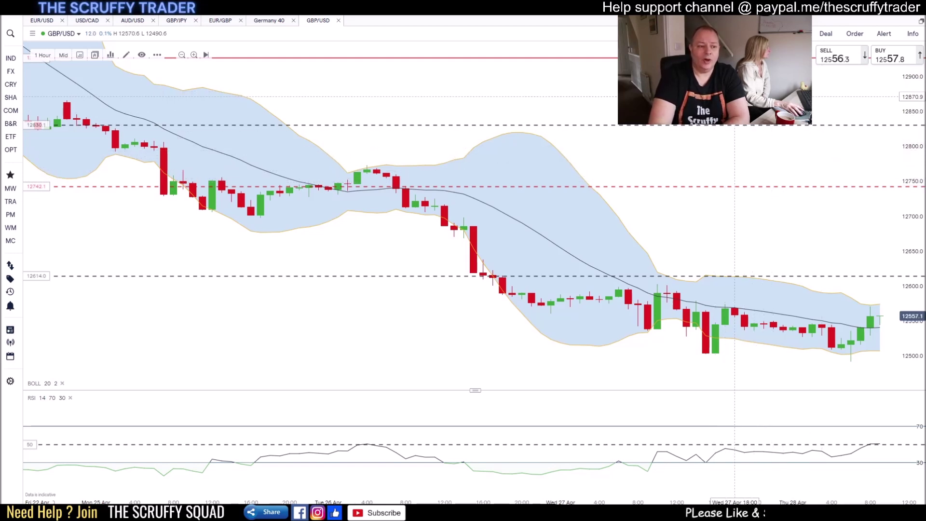
# Open the CHF/JPY chart from the FX minor pairs and add it to the workspace.
pyautogui.click(11, 72)
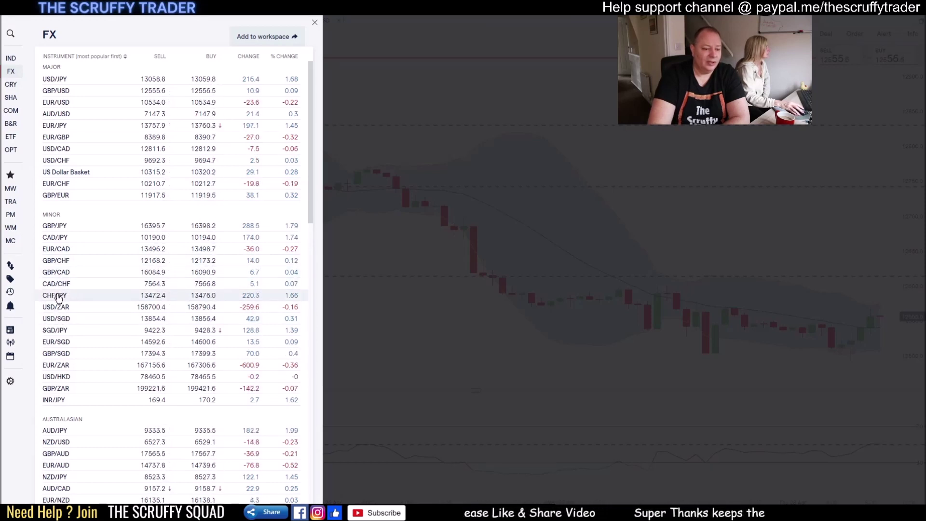
pyautogui.click(56, 295)
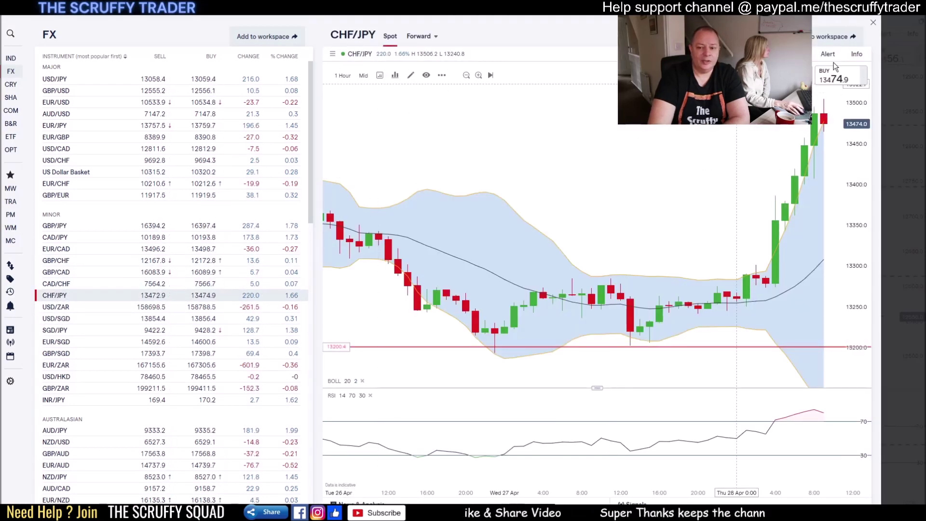
pyautogui.click(833, 36)
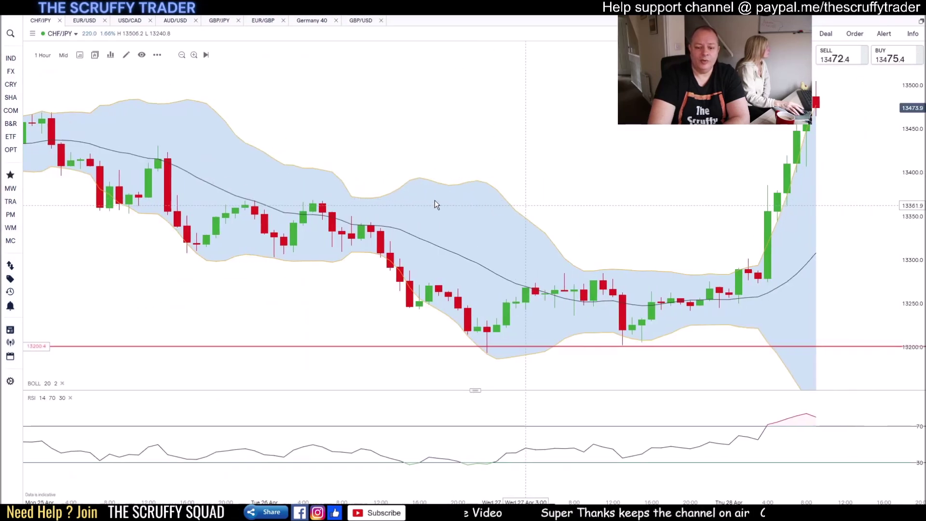
# Delete all drawings from the CHF/JPY chart.
pyautogui.rightClick(415, 180)
pyautogui.moveTo(434, 202)
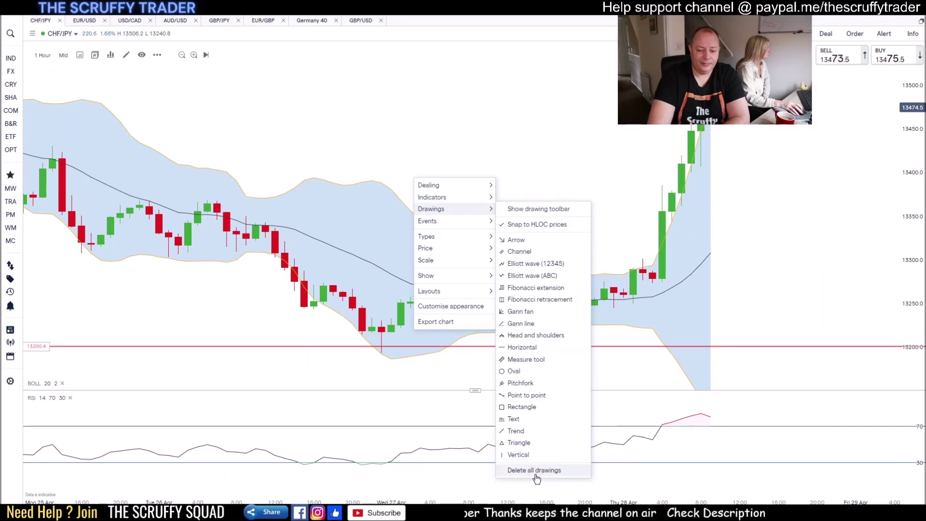
pyautogui.click(512, 470)
# Remove the RSI and Bollinger Bands indicators from the CHF/JPY chart.
pyautogui.click(70, 398)
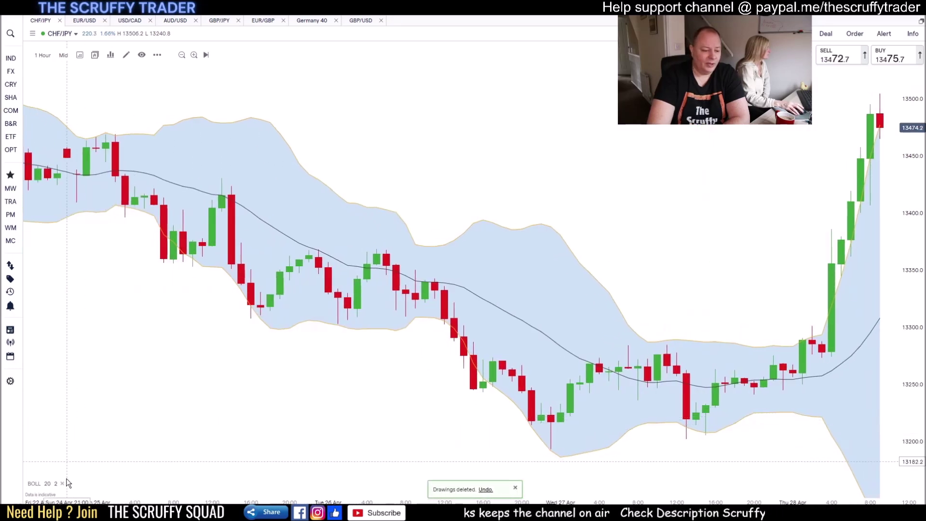
pyautogui.click(62, 484)
pyautogui.hscroll(5, 301, 378)
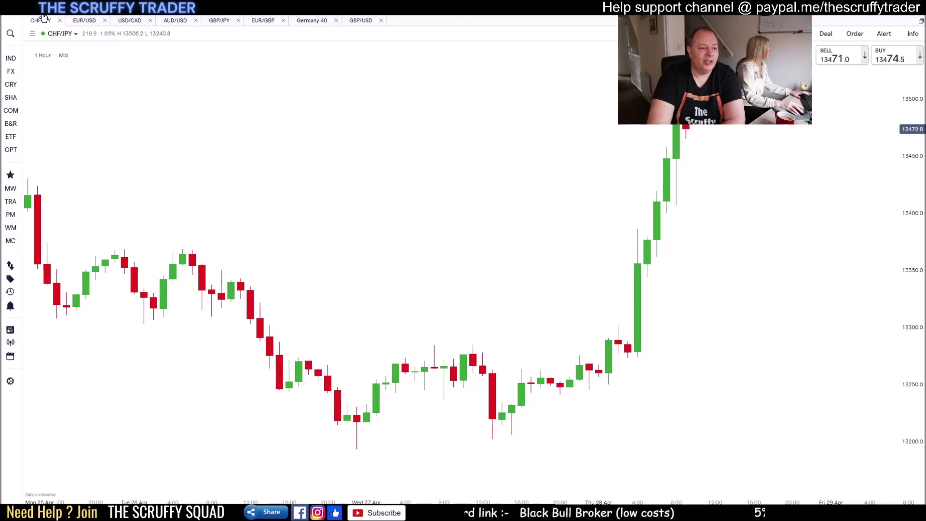
# Switch to the workspace showing FTSE 100, Germany 40, forex and oil charts in a grid.
pyautogui.click(75, 14)
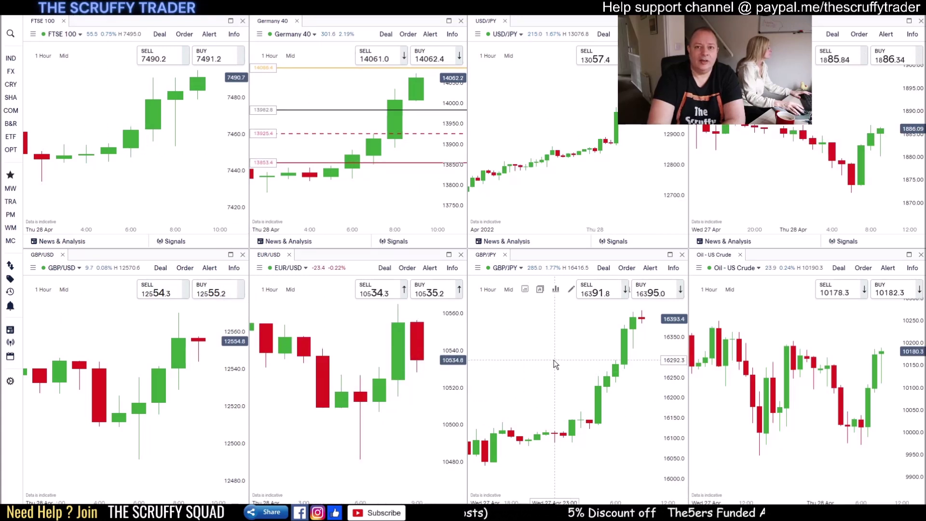
# Look through the saved chart workspaces for the GBP, EUR, USD, AUD and NZD pairs and the INDICES workspace.
pyautogui.moveTo(146, 20)
pyautogui.mouseDown()
pyautogui.moveTo(164, 43)
pyautogui.moveTo(255, 71)
pyautogui.moveTo(144, 18)
pyautogui.mouseUp()
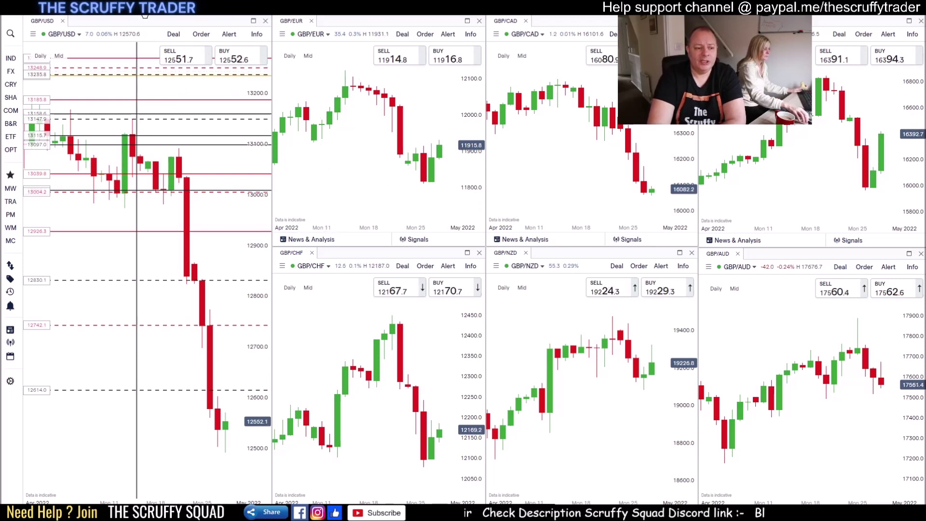
pyautogui.click(144, 15)
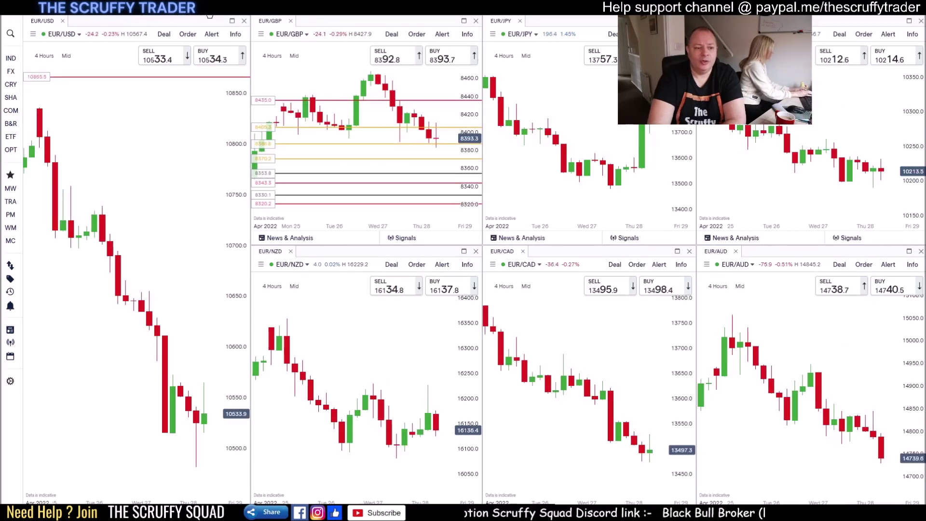
pyautogui.click(209, 14)
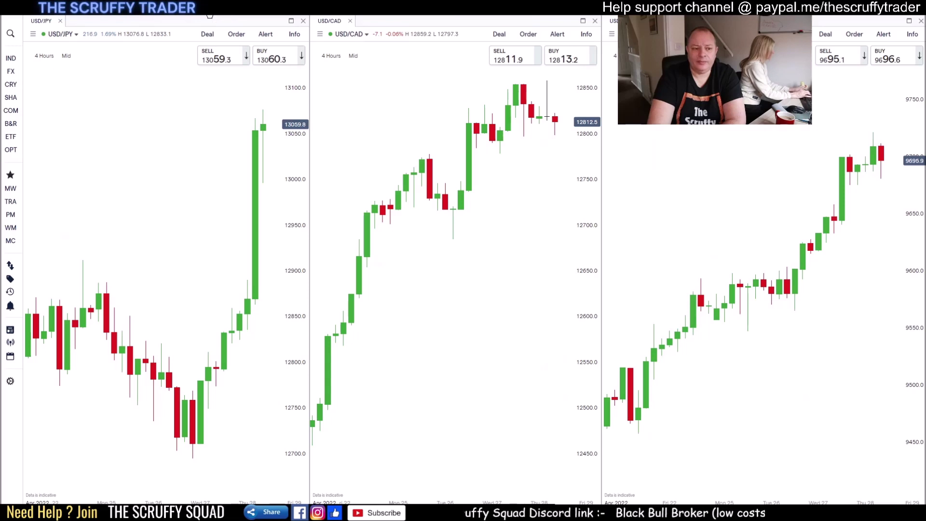
pyautogui.click(209, 15)
pyautogui.click(264, 15)
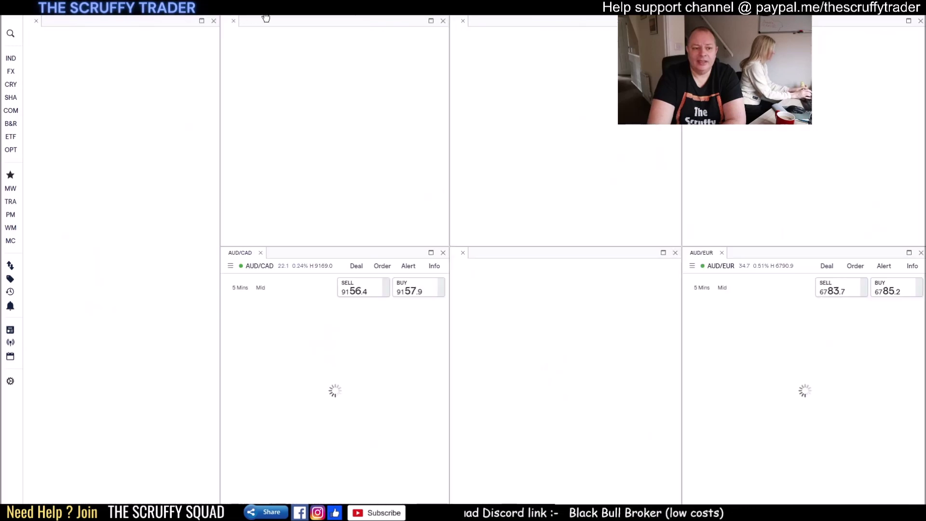
pyautogui.click(273, 15)
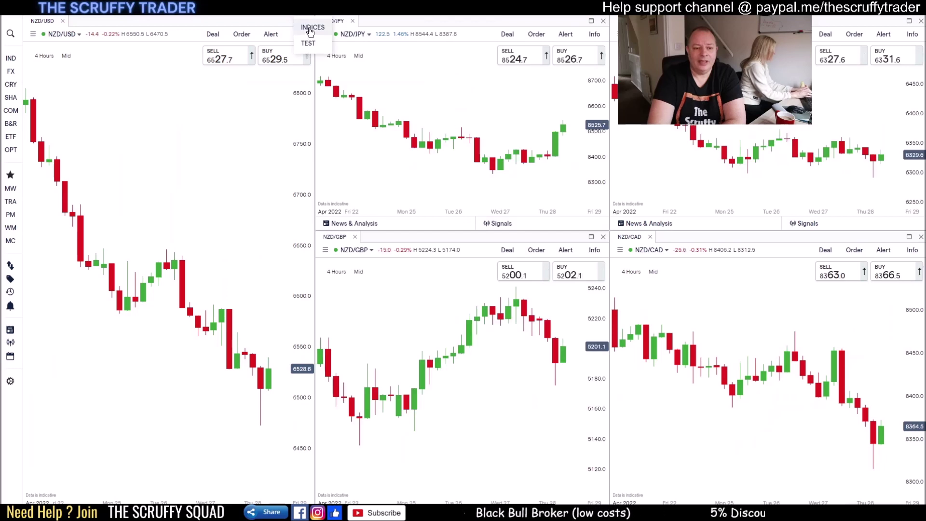
pyautogui.click(305, 28)
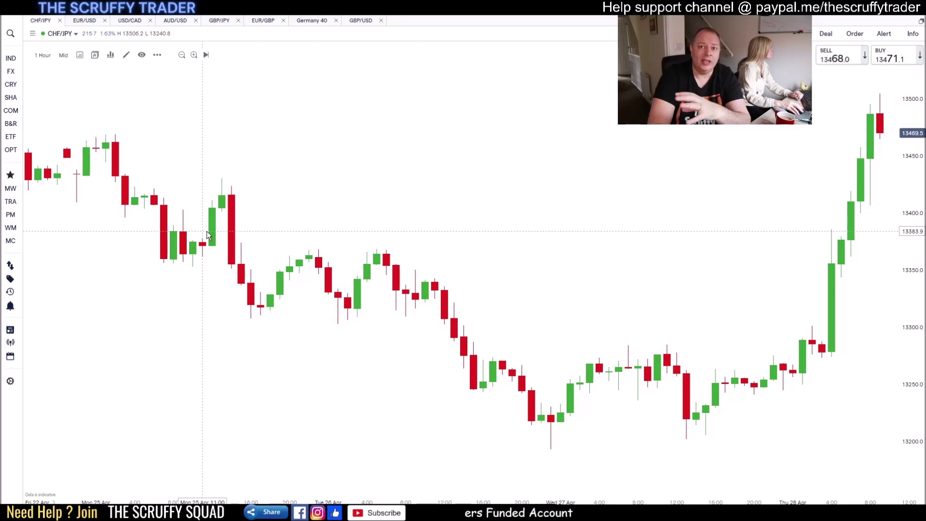
# Show the notifications and tweets feed beside the CHF/JPY chart.
pyautogui.hscroll(3, 379, 195)
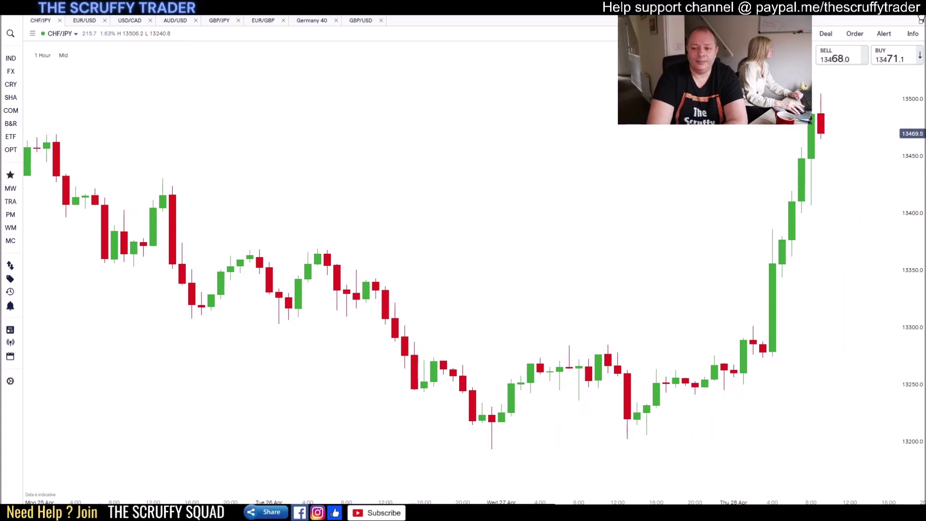
pyautogui.click(921, 16)
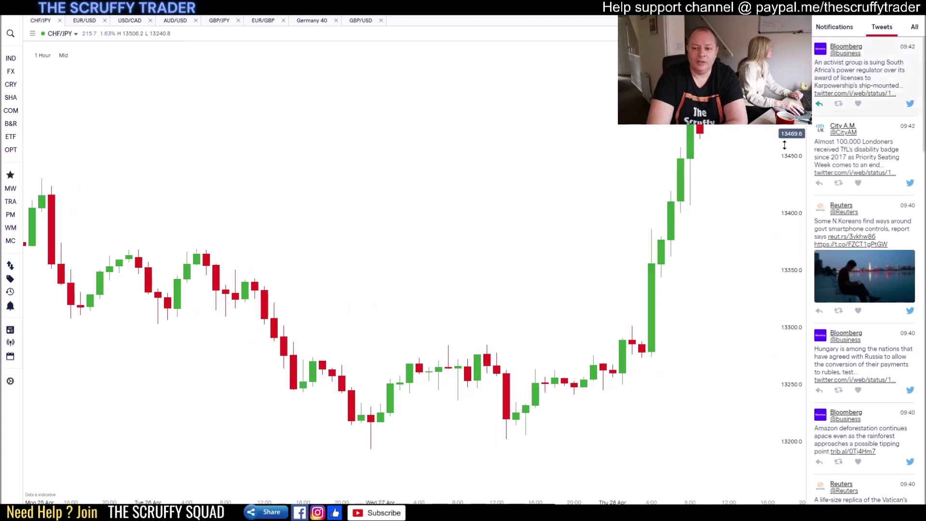
# Turn on the grid in the CHF/JPY chart's candlestick style and apply it.
pyautogui.rightClick(331, 210)
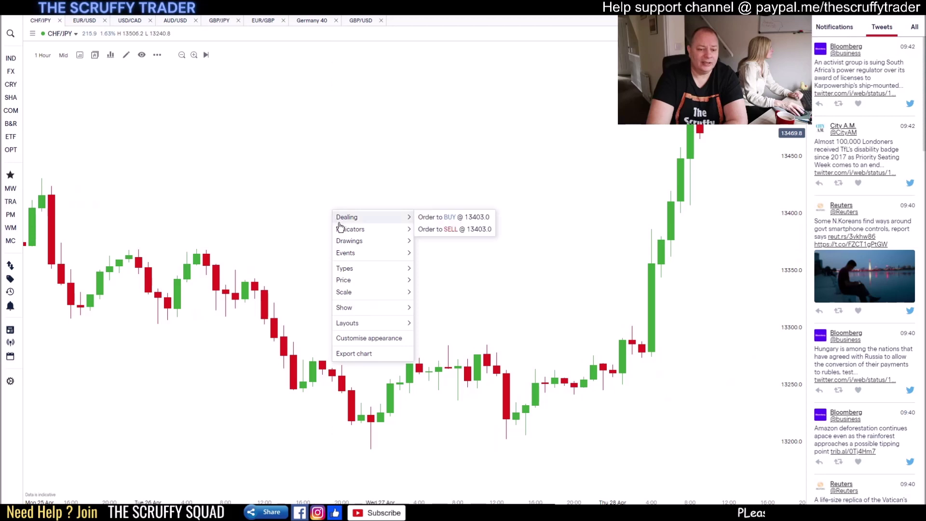
pyautogui.moveTo(340, 234)
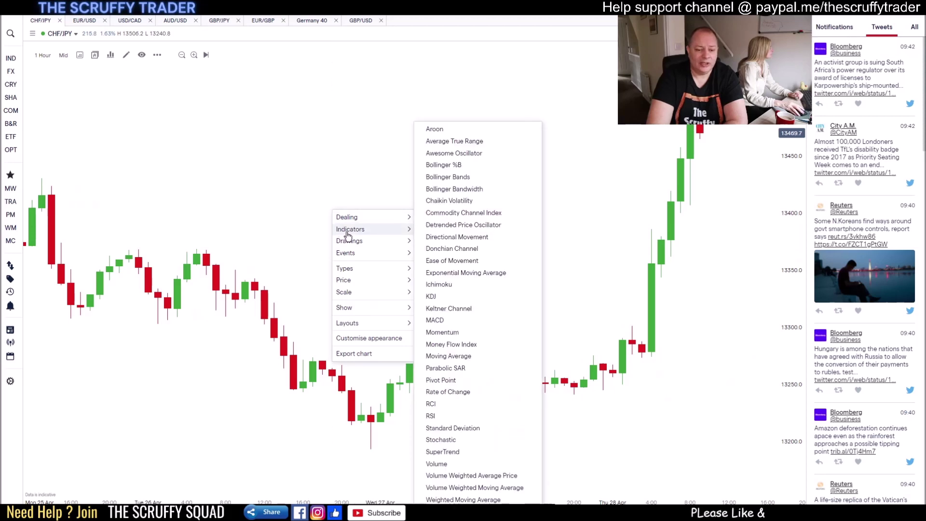
pyautogui.click(357, 338)
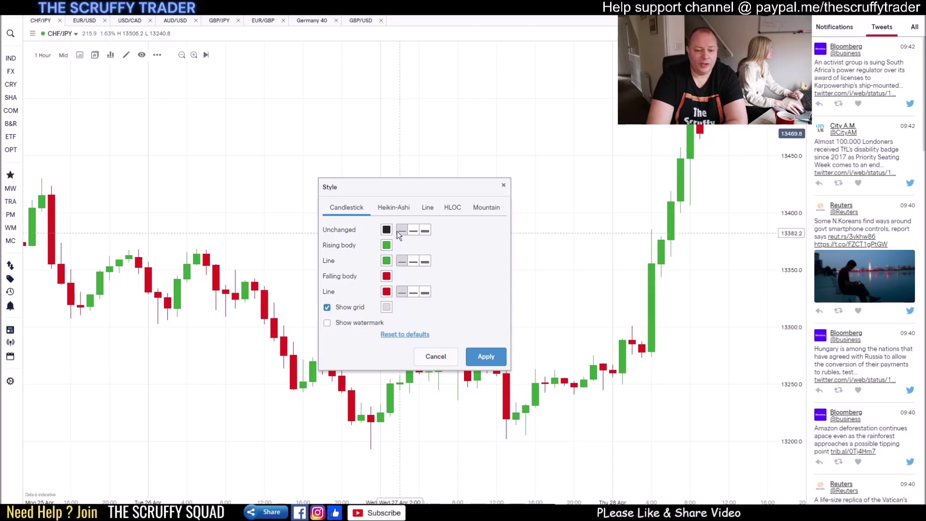
pyautogui.click(485, 357)
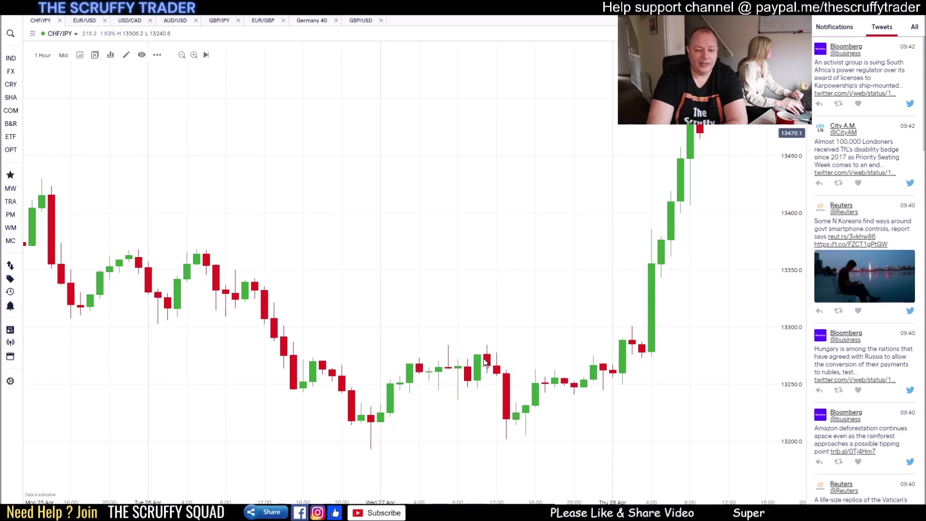
# Show HLOC data, open positions, the timeline, price changes and the price line on the CHF/JPY chart.
pyautogui.rightClick(345, 256)
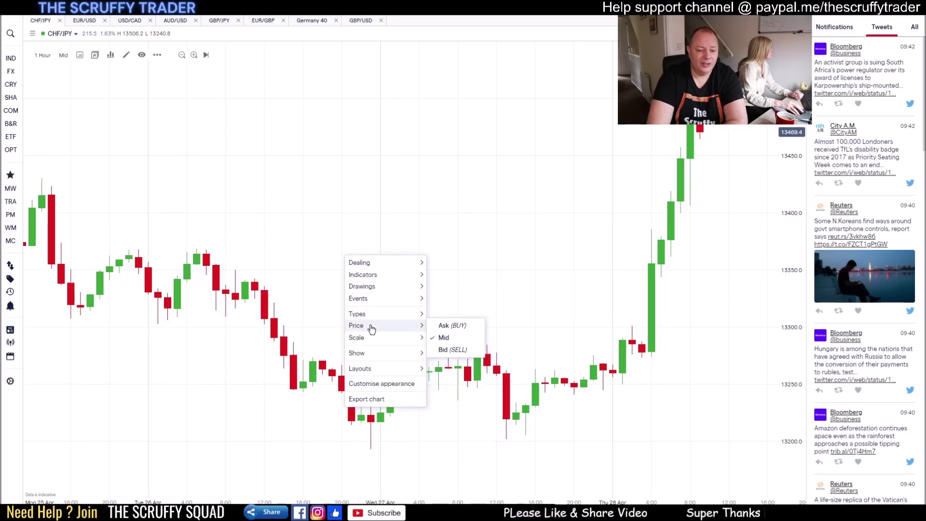
pyautogui.moveTo(367, 369)
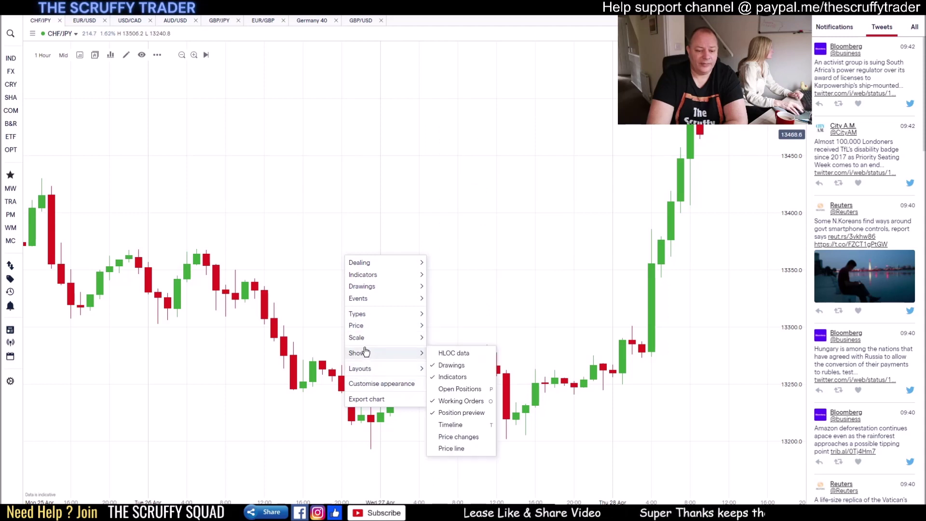
pyautogui.moveTo(363, 327)
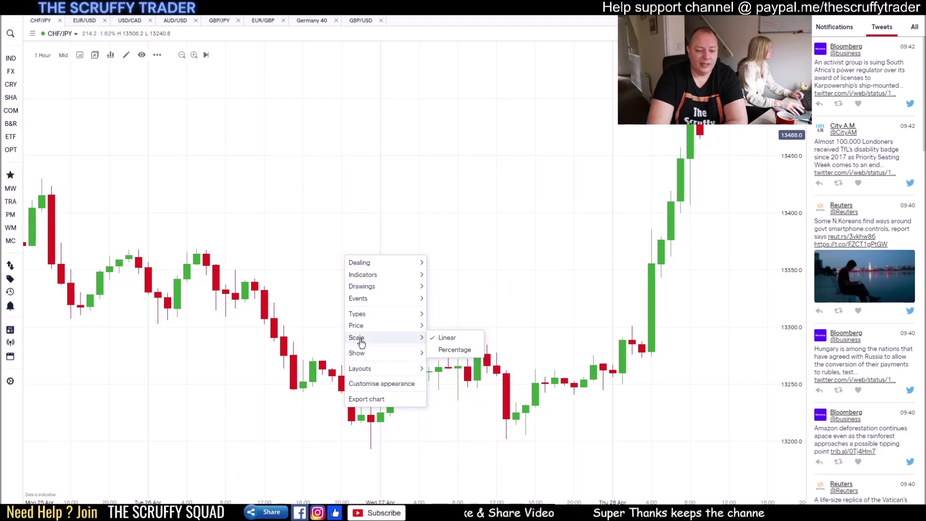
pyautogui.moveTo(362, 355)
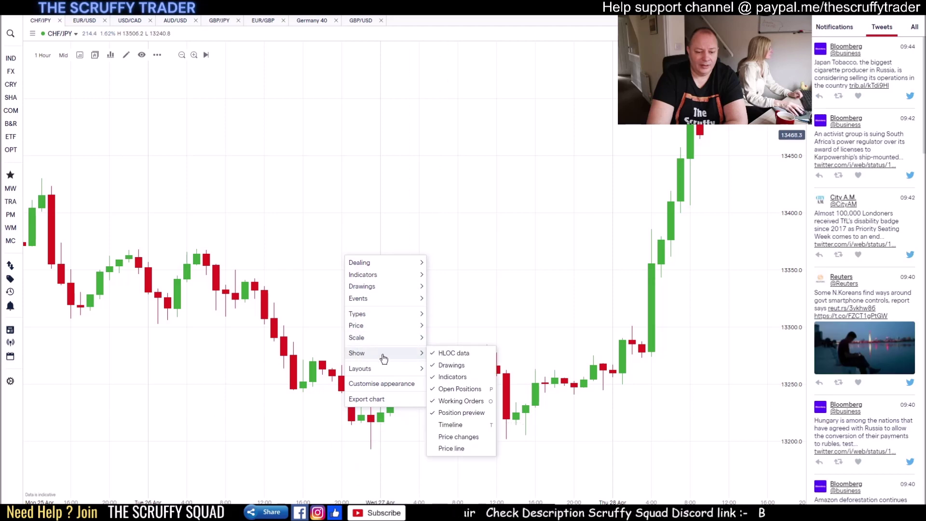
pyautogui.click(434, 424)
pyautogui.moveTo(359, 343)
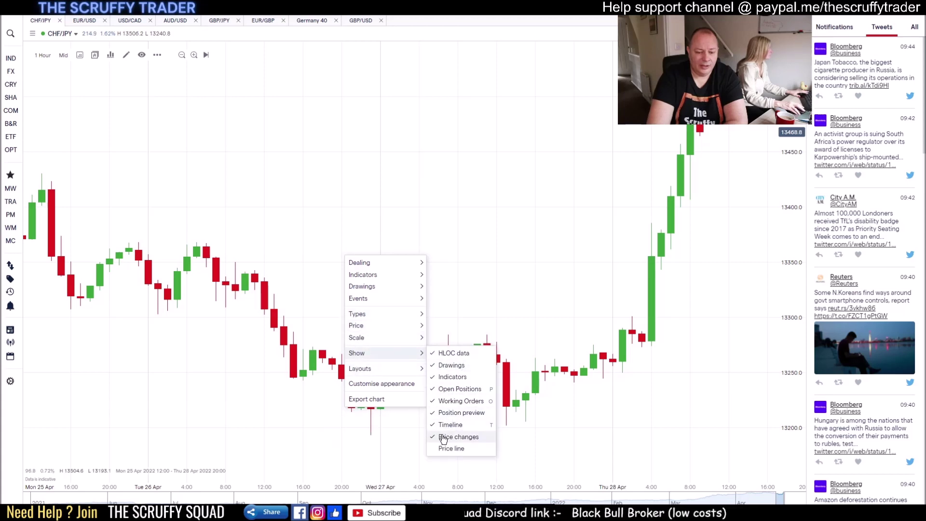
pyautogui.click(435, 449)
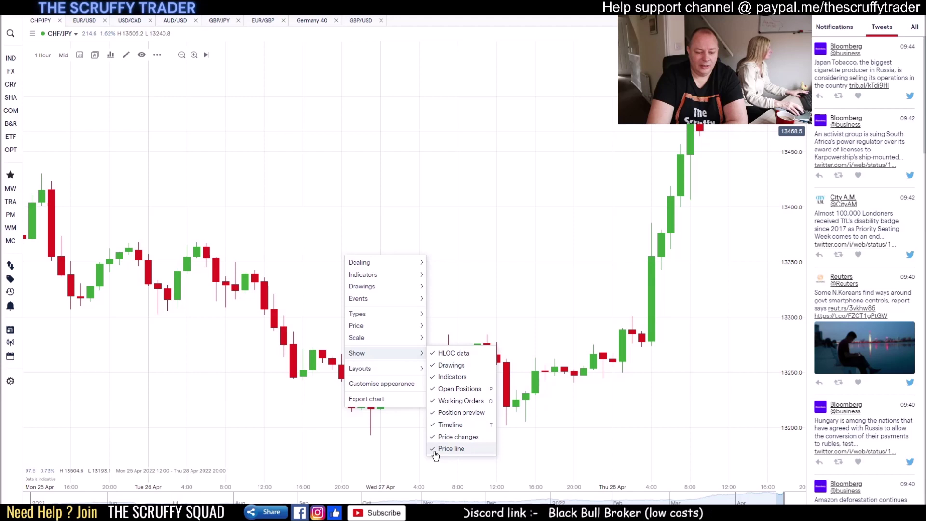
pyautogui.click(491, 284)
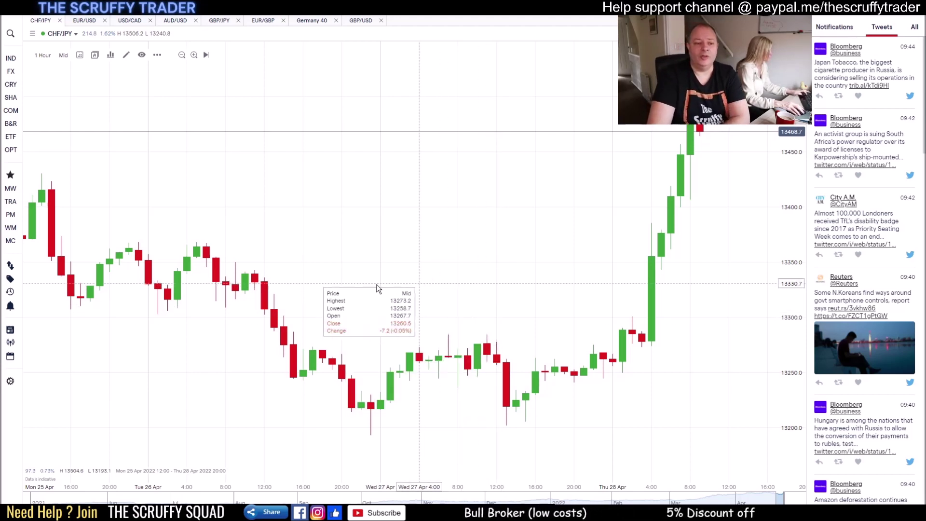
# Set the platform theme to Dark and return to the chart.
pyautogui.click(11, 381)
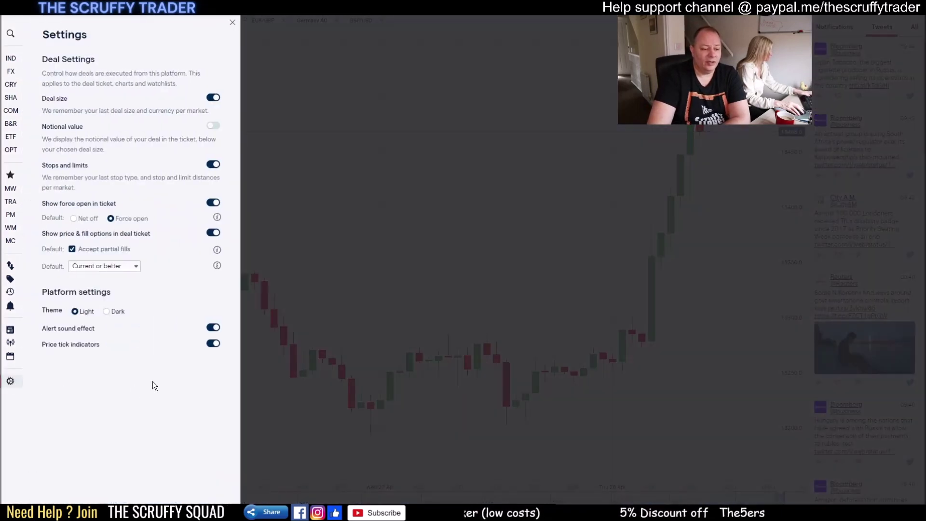
pyautogui.click(107, 312)
pyautogui.click(345, 310)
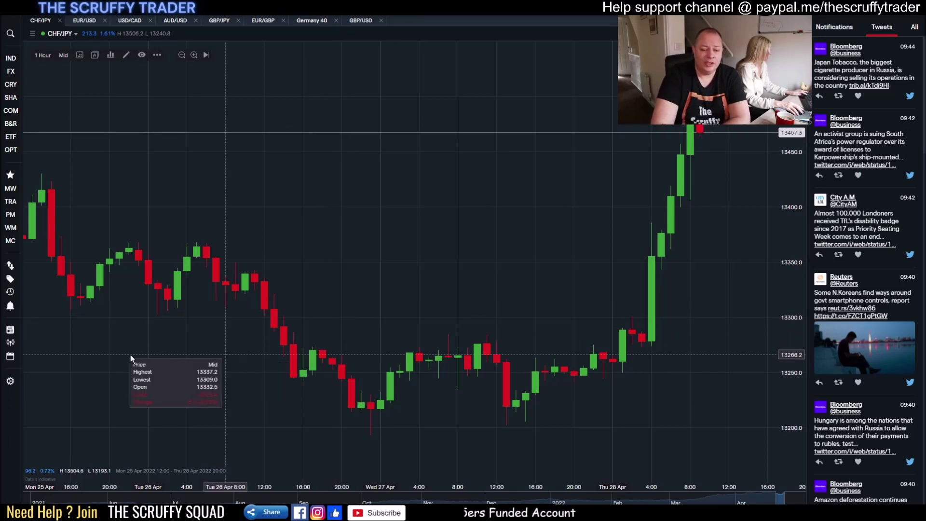
# Set the platform theme back to Light and close the settings.
pyautogui.click(10, 382)
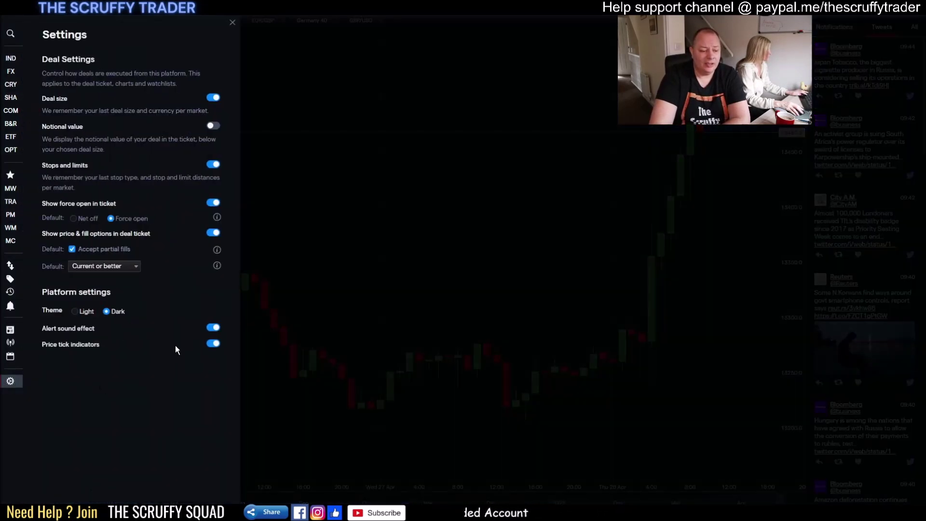
pyautogui.click(76, 312)
pyautogui.click(372, 312)
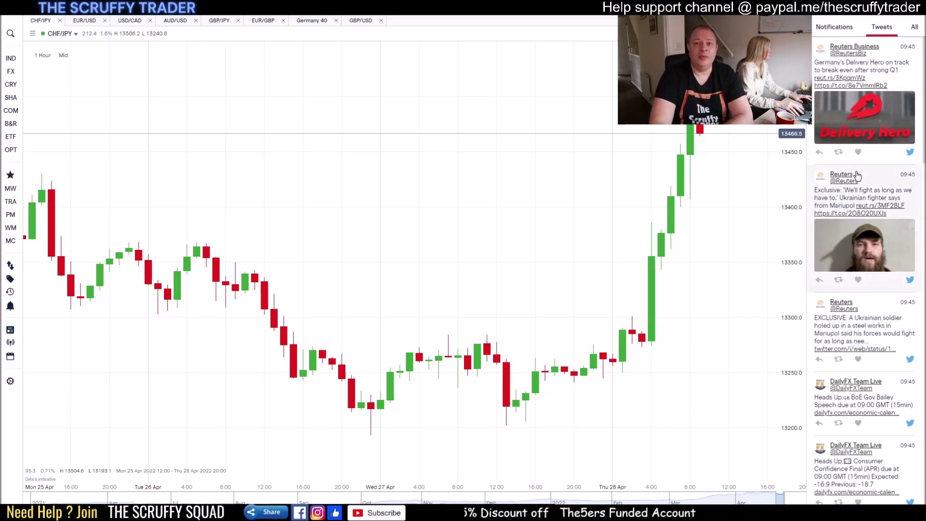
# Hide the tweets feed and turn off HLOC data, the timeline, price changes and the price line on the CHF/JPY chart.
pyautogui.click(829, 128)
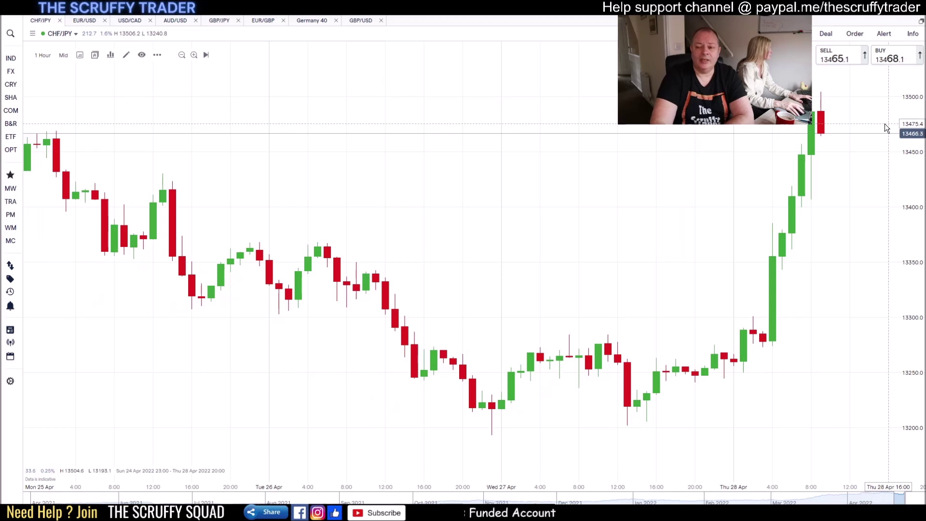
pyautogui.rightClick(469, 187)
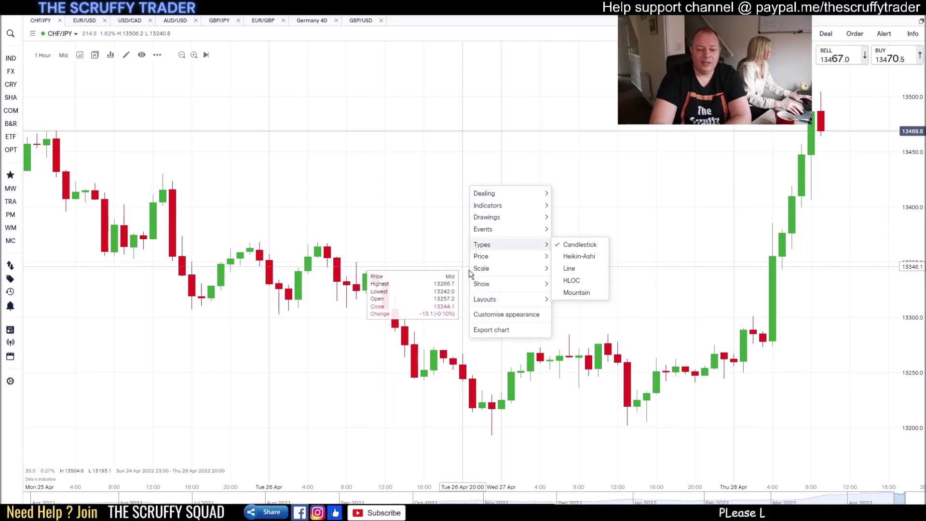
pyautogui.moveTo(482, 288)
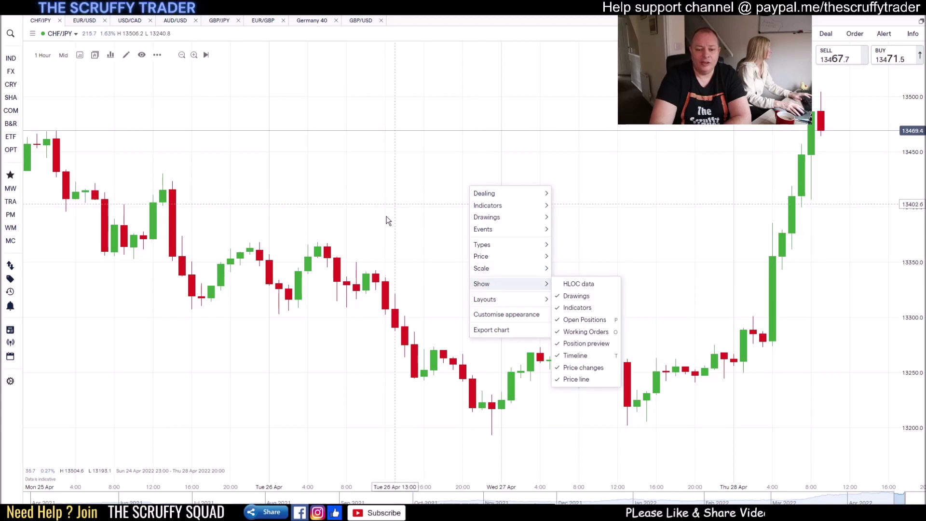
pyautogui.moveTo(523, 300)
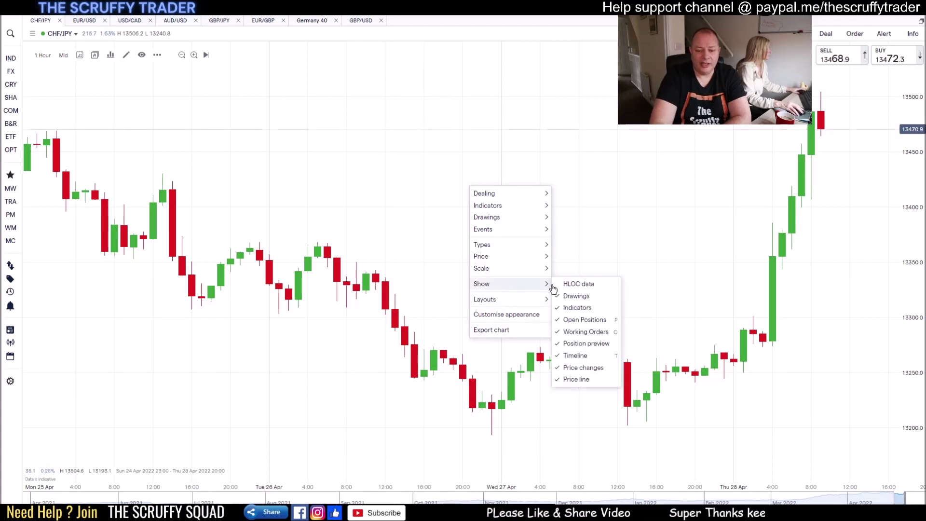
pyautogui.click(565, 357)
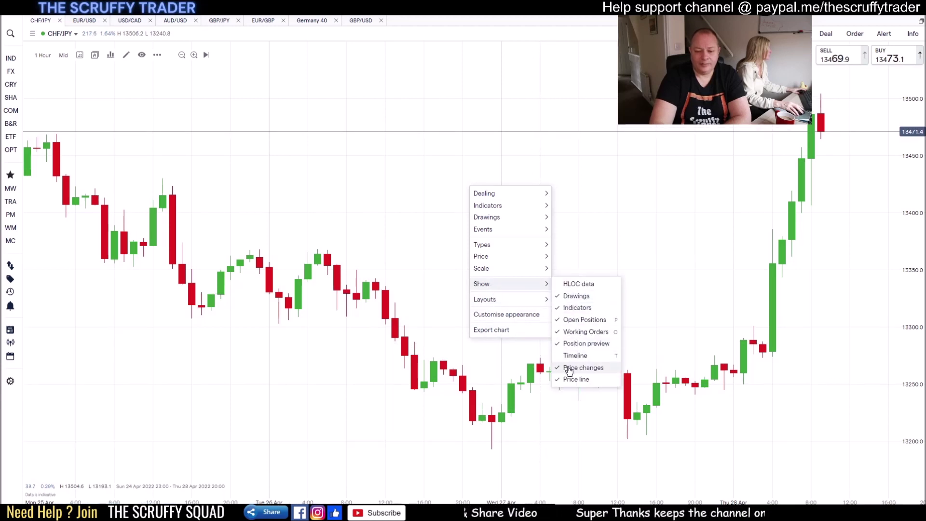
pyautogui.click(569, 368)
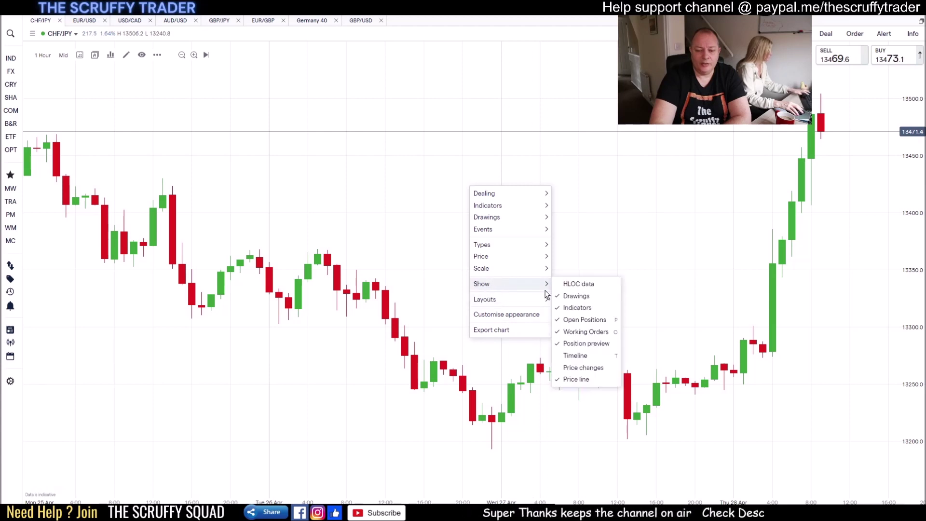
pyautogui.click(567, 380)
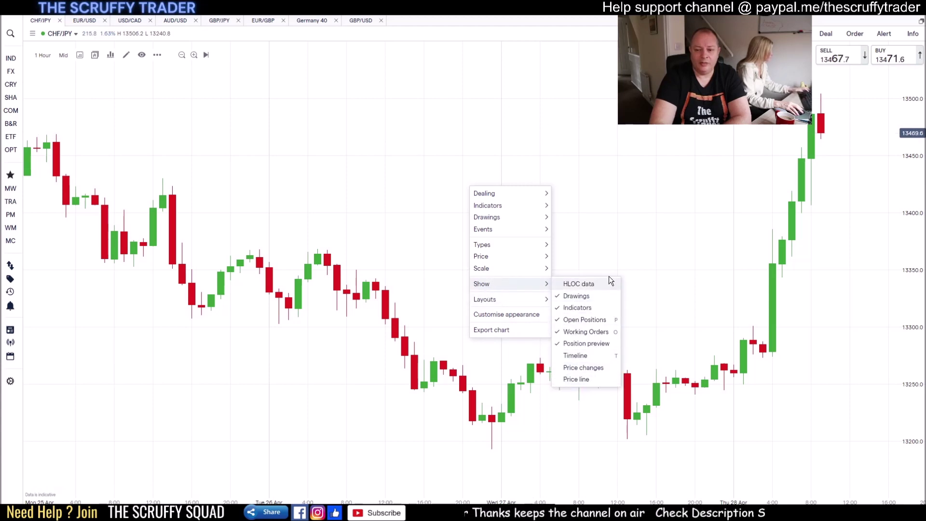
pyautogui.click(609, 236)
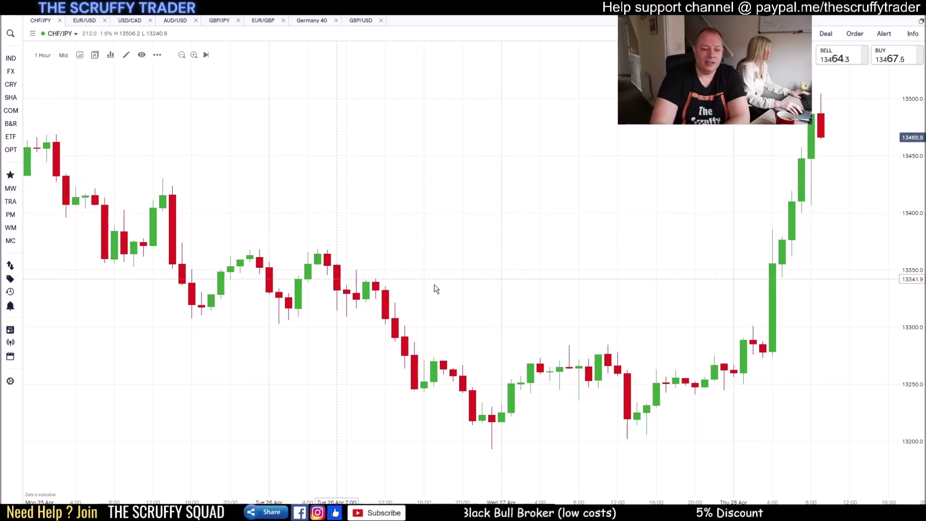
# Turn off the candlestick grid in the CHF/JPY chart's appearance settings and preview the Heikin-Ashi style.
pyautogui.rightClick(441, 220)
pyautogui.moveTo(442, 239)
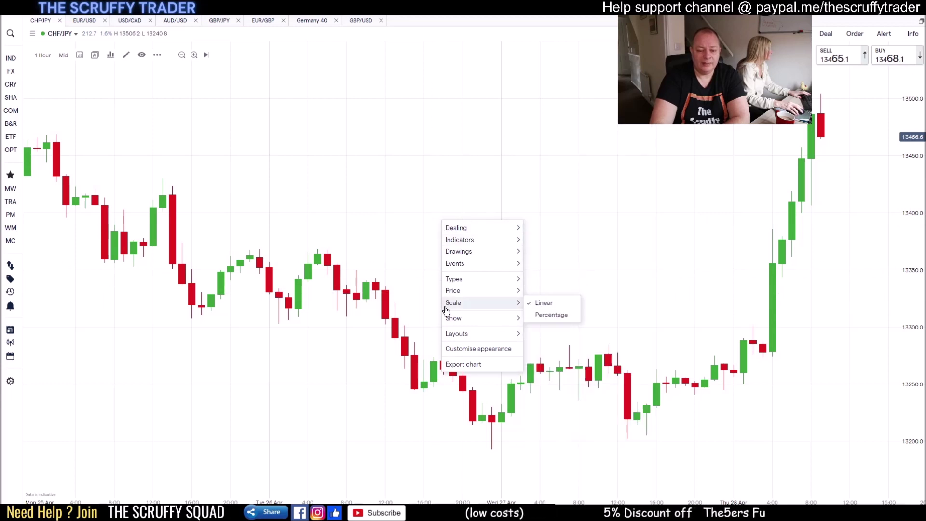
pyautogui.moveTo(451, 335)
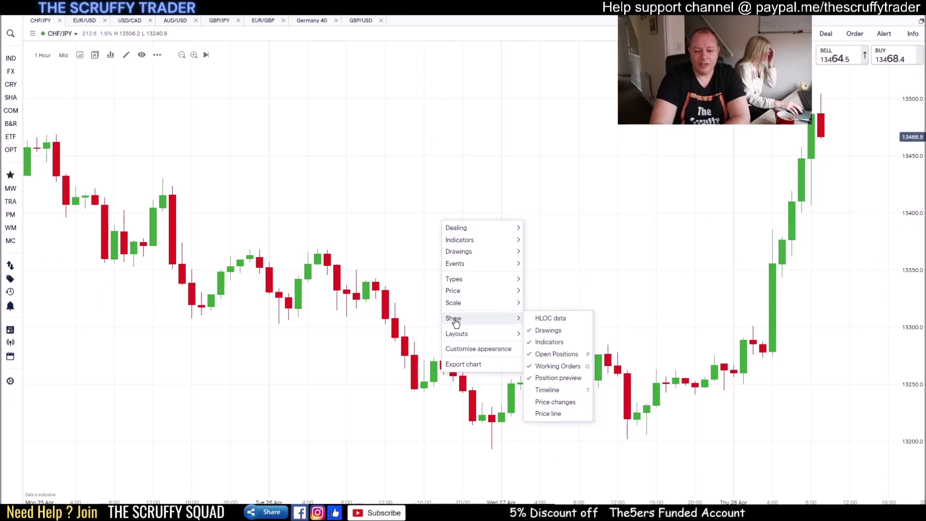
pyautogui.click(458, 349)
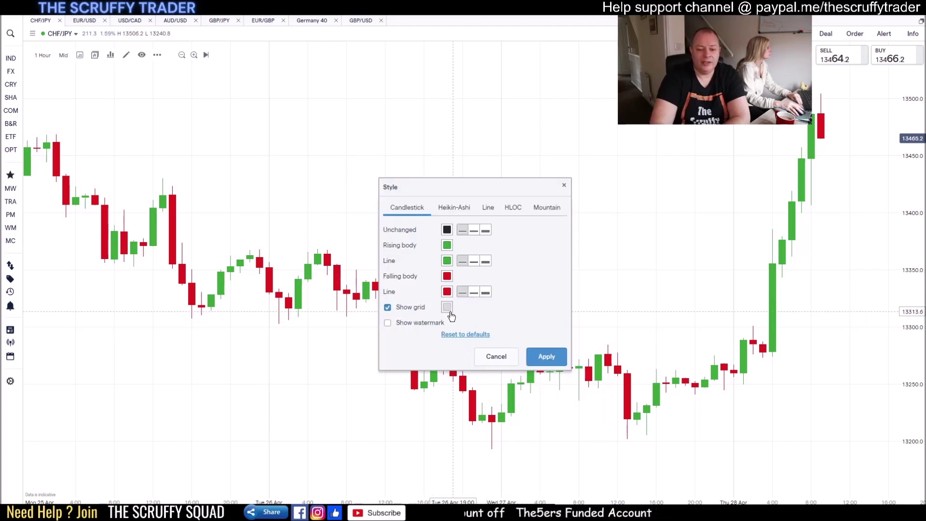
pyautogui.click(388, 307)
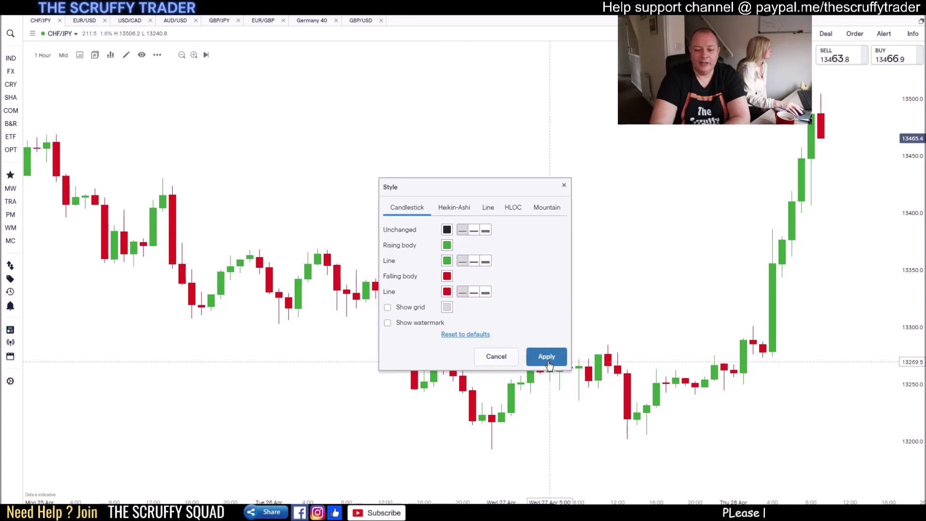
pyautogui.click(455, 211)
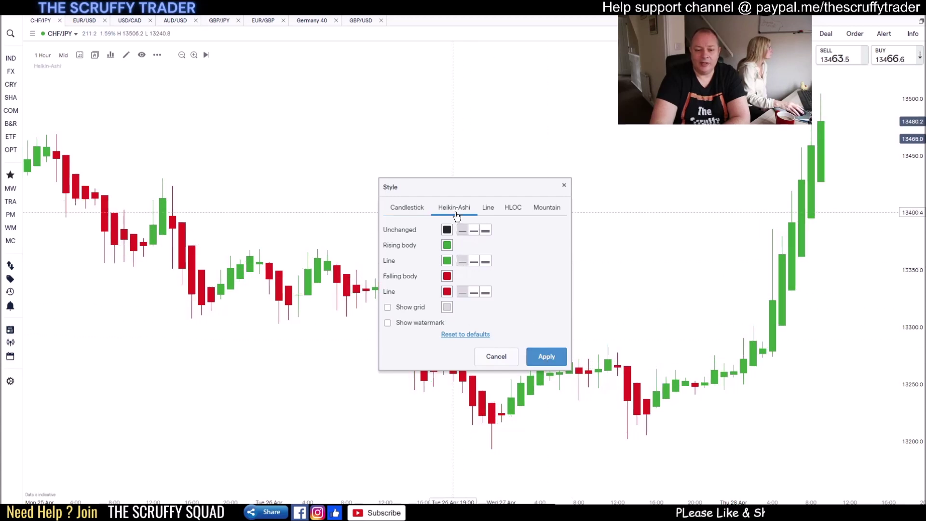
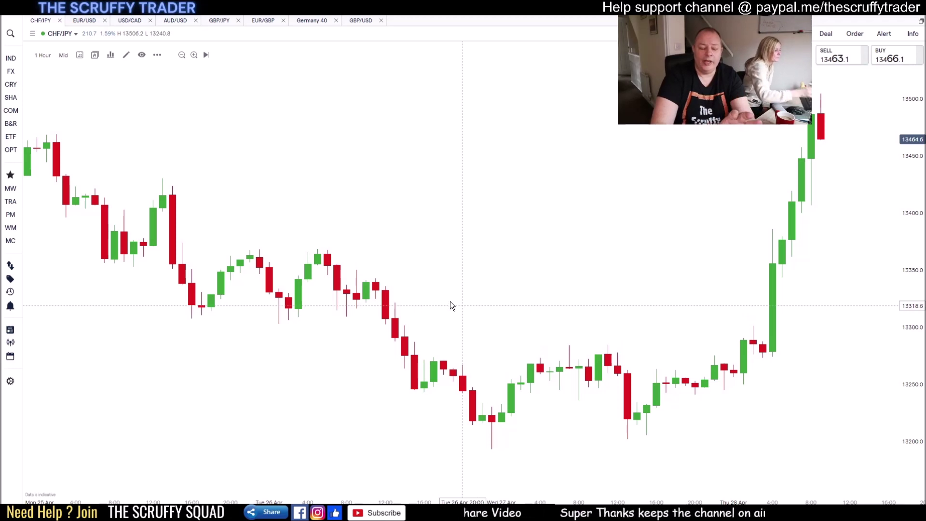
# Review the timeframes available for the chart and its Ask, Mid and Bid price options.
pyautogui.click(44, 56)
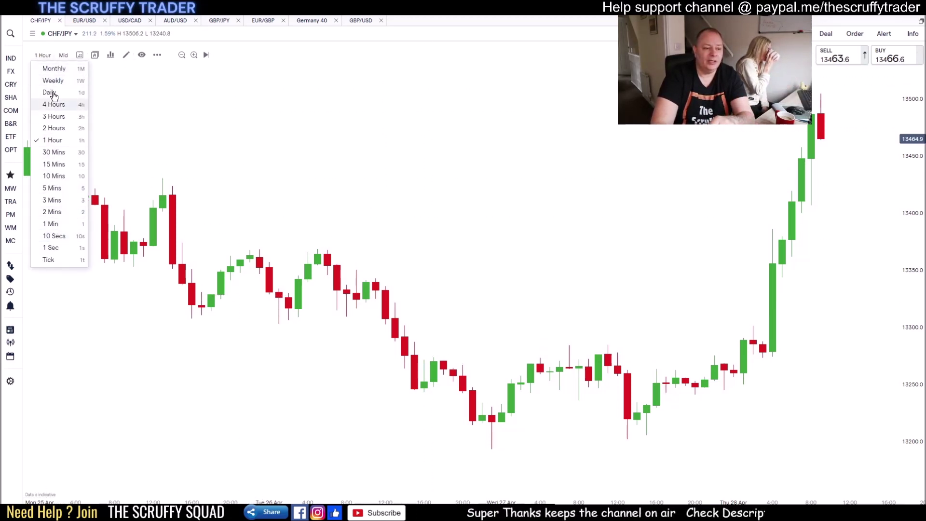
pyautogui.click(54, 272)
pyautogui.click(64, 56)
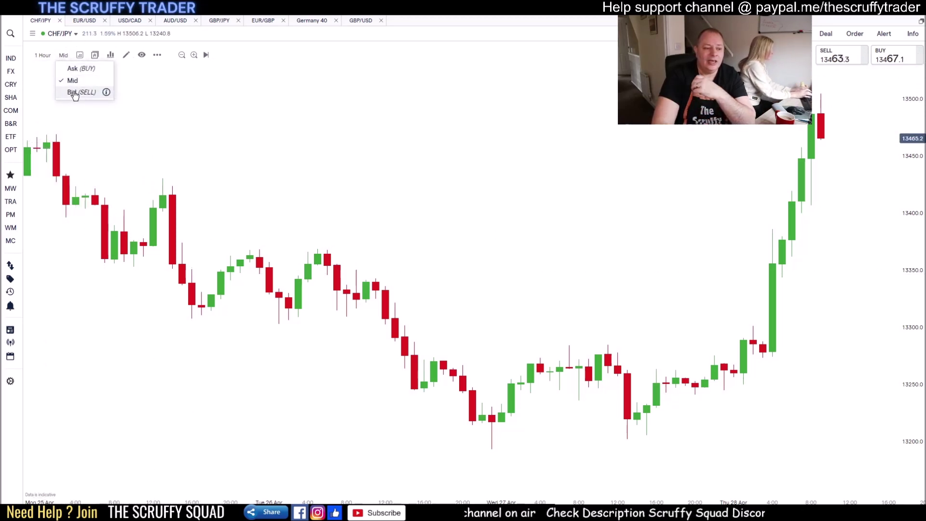
pyautogui.click(168, 122)
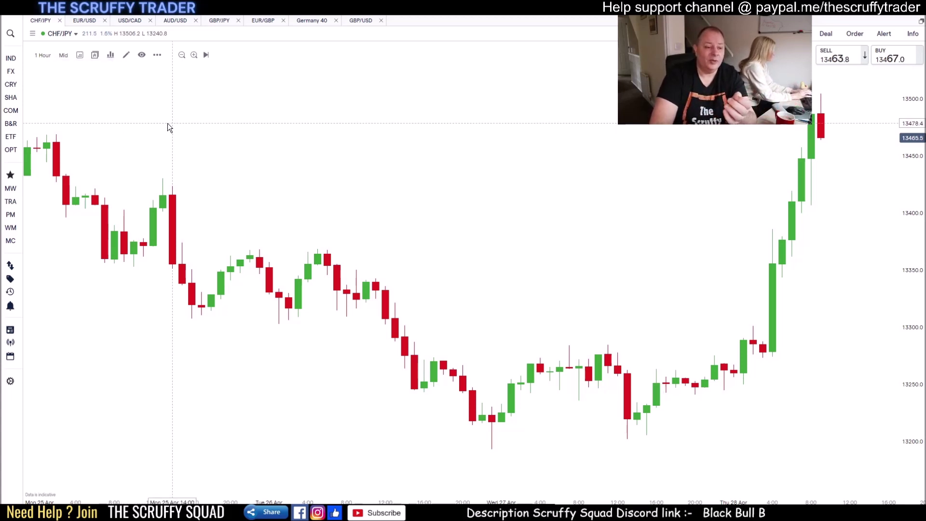
# Jump the hourly CHF/JPY chart to 8 March 2022.
pyautogui.click(80, 55)
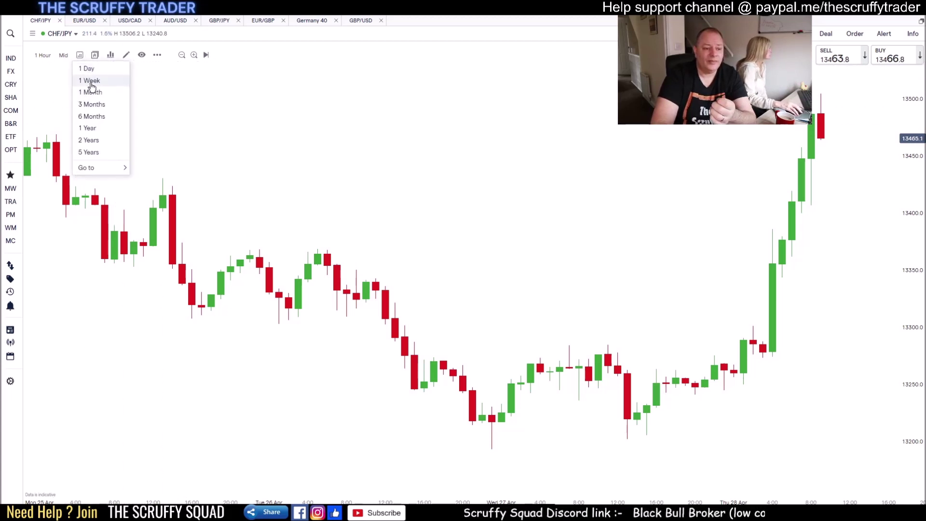
pyautogui.moveTo(100, 167)
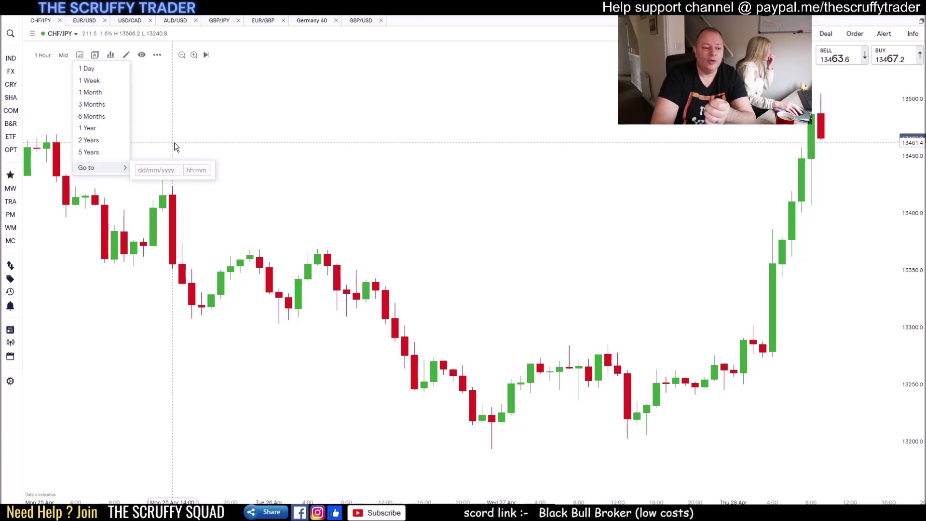
pyautogui.click(159, 171)
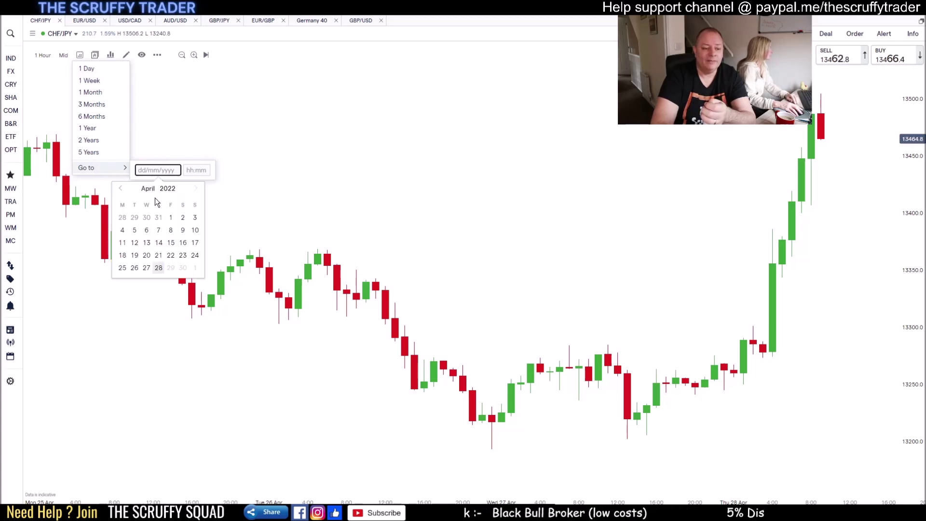
pyautogui.click(120, 189)
pyautogui.click(135, 232)
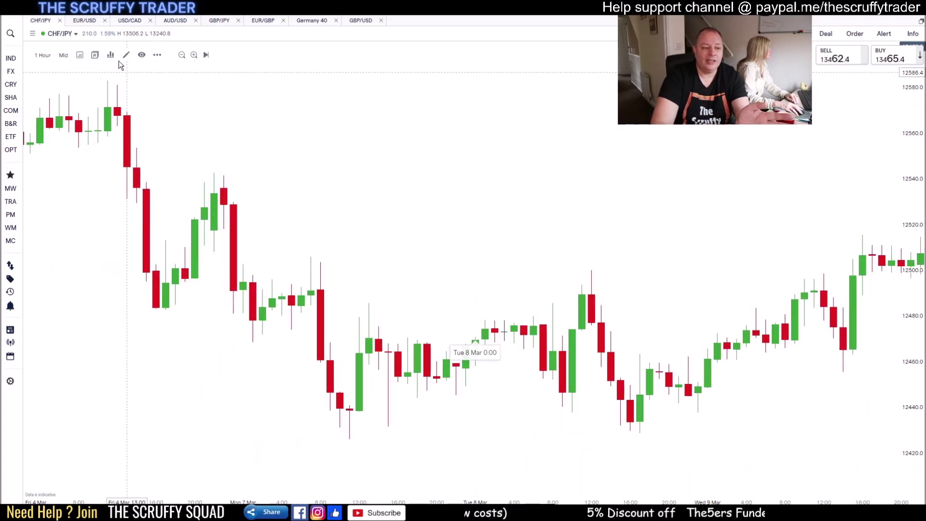
# Split the view into three charts, one above two, with the lower pair's timeframes set to 5 Mins and 15 Mins.
pyautogui.click(96, 56)
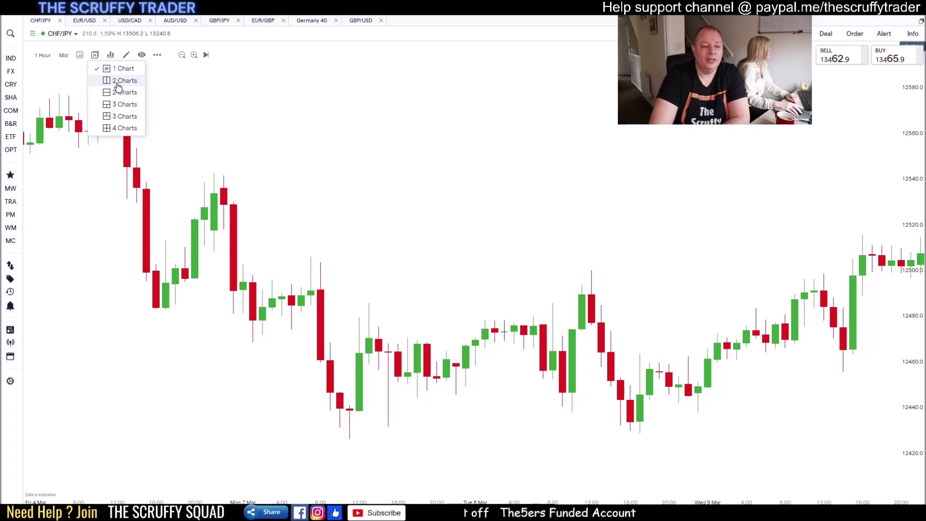
pyautogui.click(118, 106)
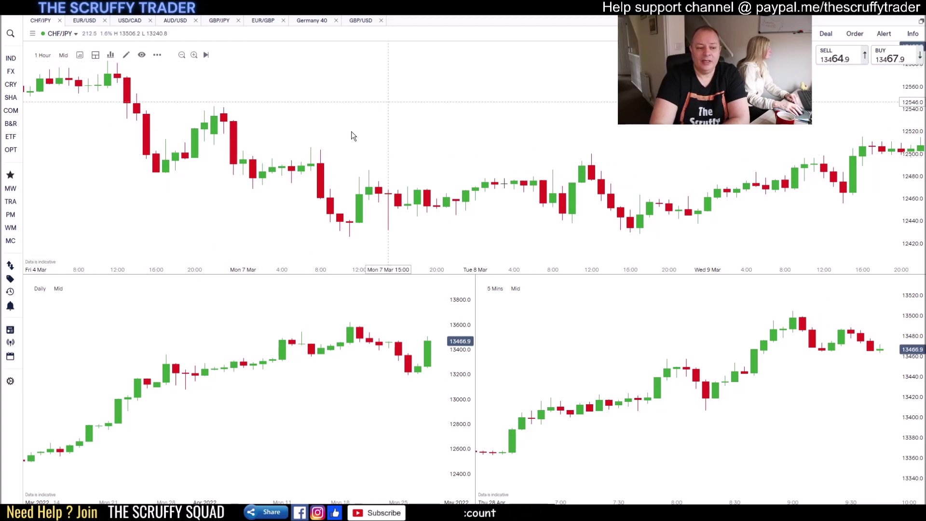
pyautogui.click(496, 288)
pyautogui.click(507, 397)
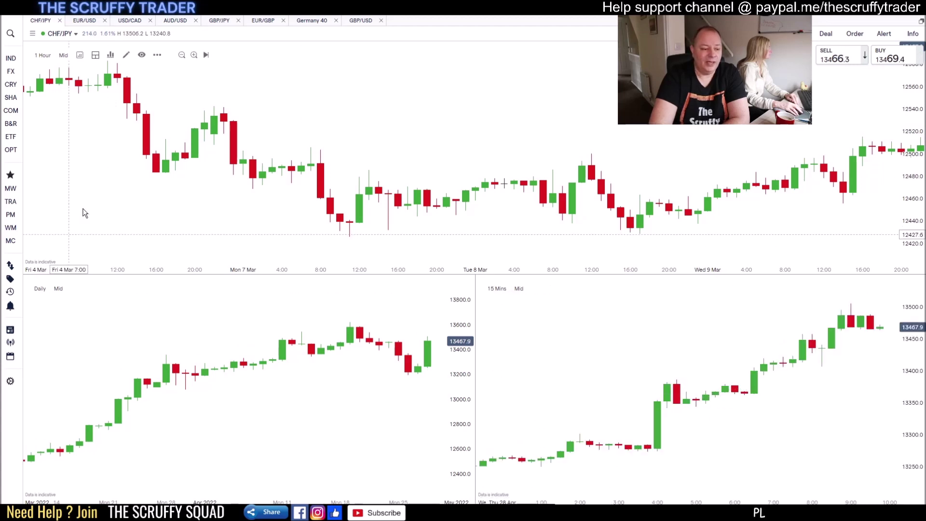
pyautogui.click(40, 288)
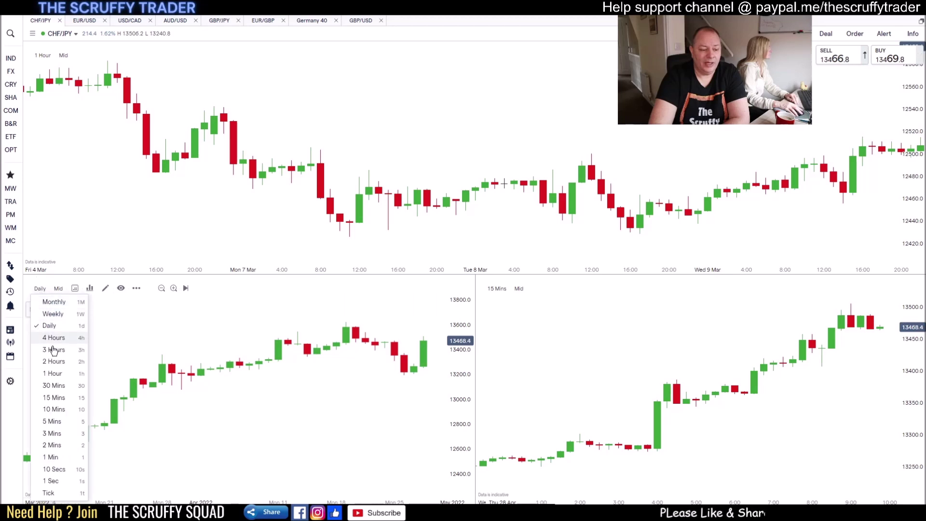
pyautogui.click(51, 420)
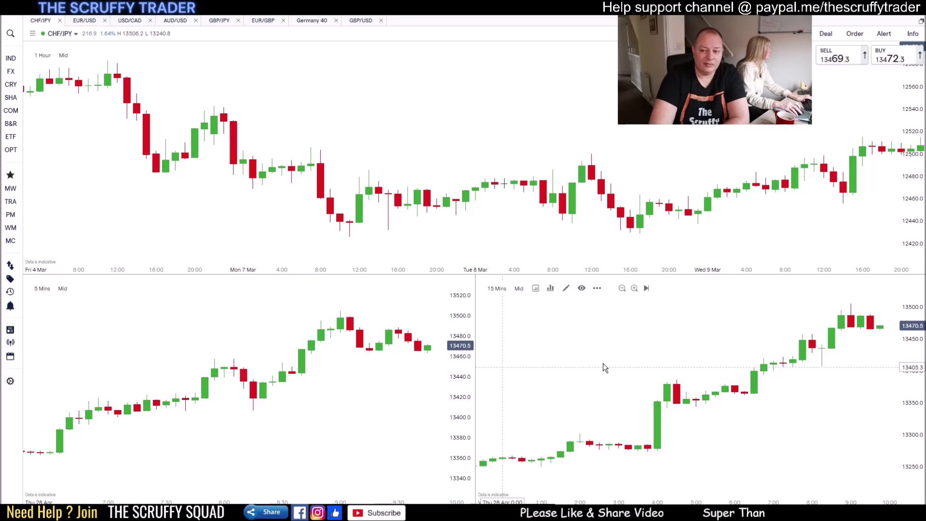
# Return the view to the single-chart layout.
pyautogui.moveTo(708, 183); pyautogui.dragTo(196, 172)
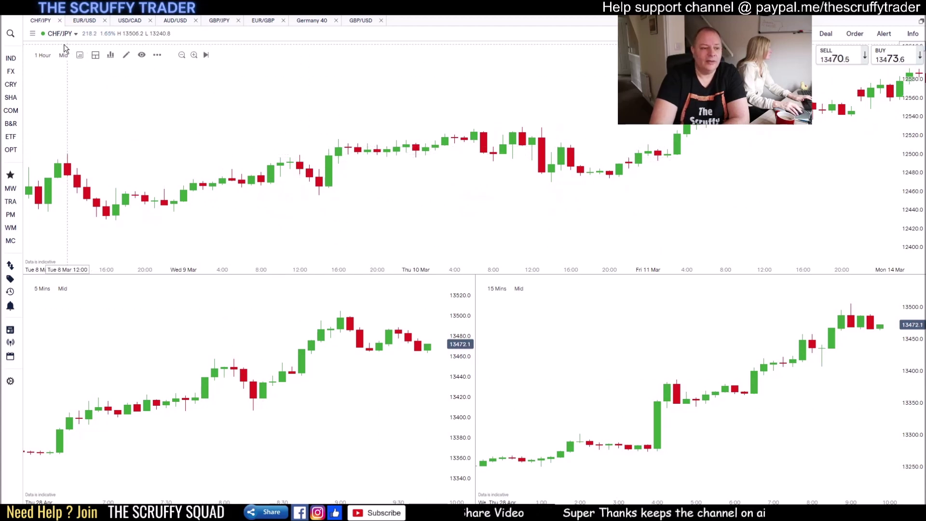
pyautogui.click(95, 54)
pyautogui.click(98, 68)
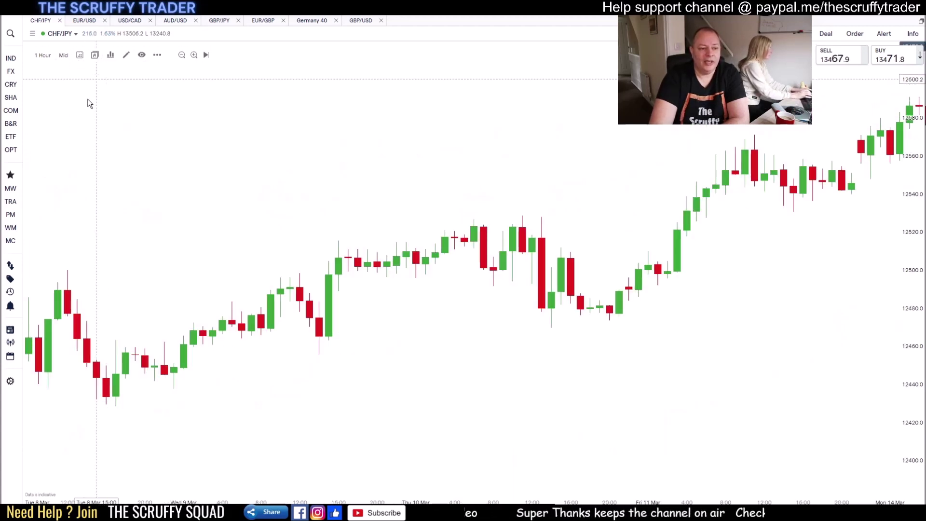
# Add the MACD, RSI and Exponential Moving Average indicators to the chart and remove the MACD again.
pyautogui.click(110, 54)
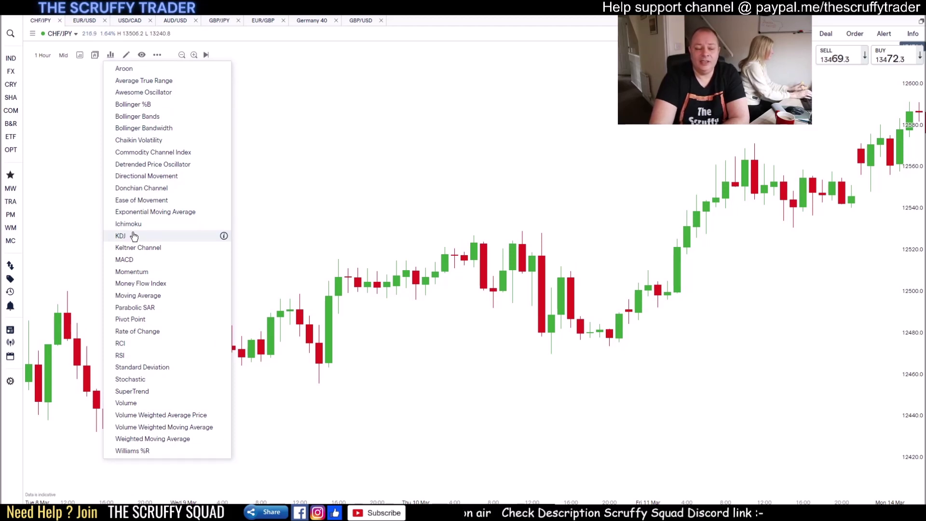
pyautogui.click(124, 260)
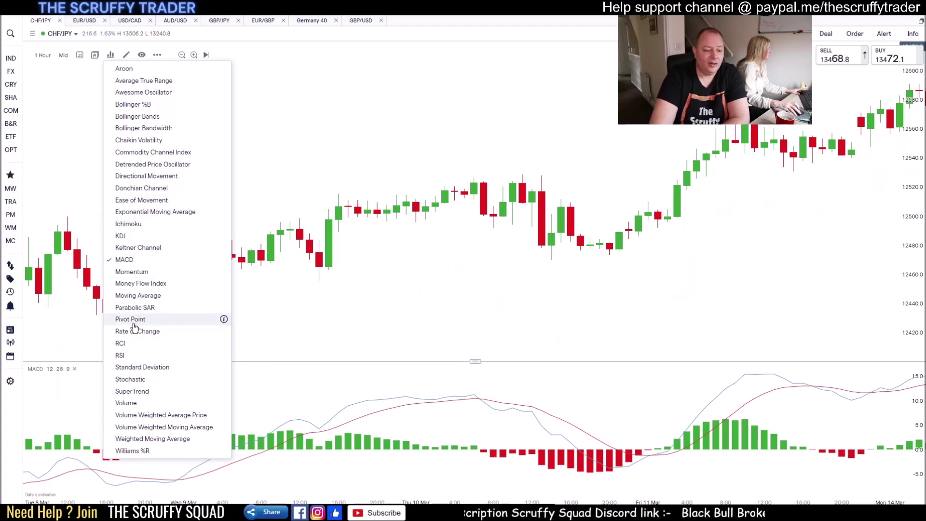
pyautogui.click(119, 355)
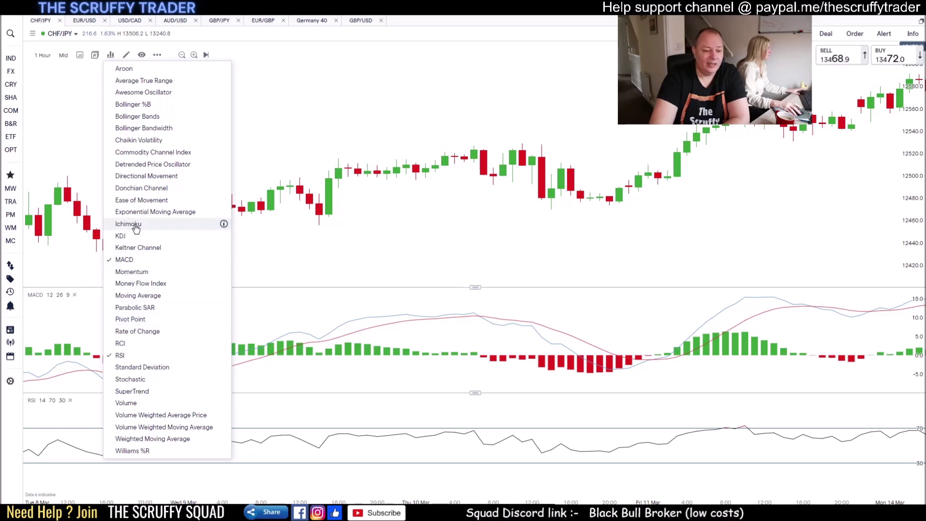
pyautogui.click(156, 211)
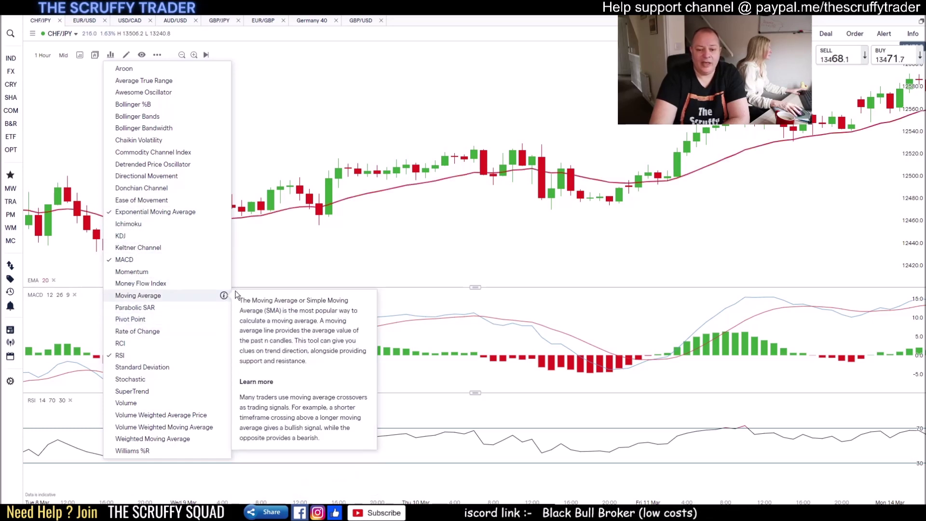
pyautogui.click(340, 252)
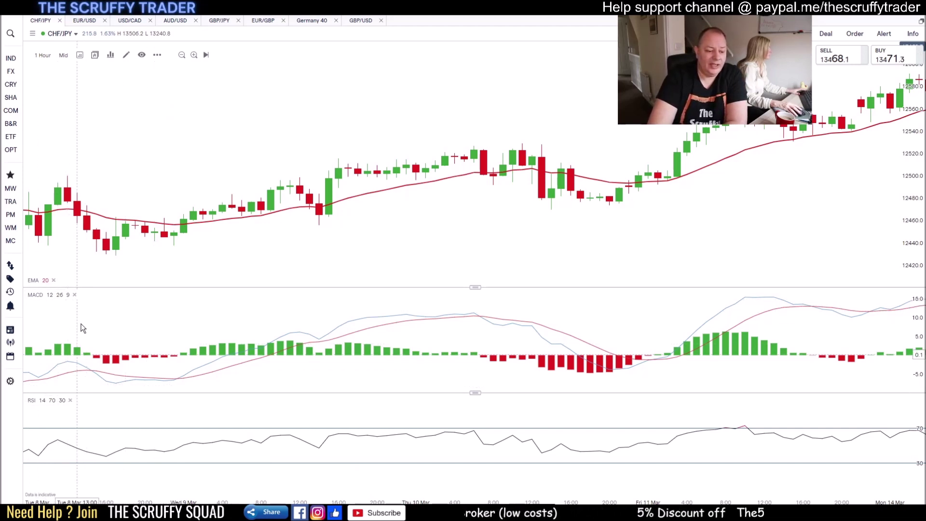
pyautogui.click(74, 295)
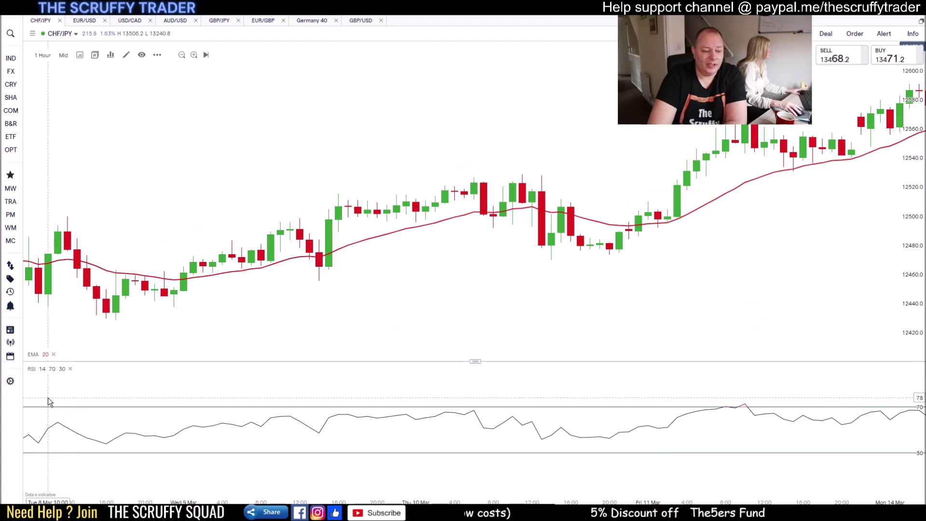
# Set the RSI indicator to period 10 with an upper level of 85 and a lower level of 15.
pyautogui.click(42, 369)
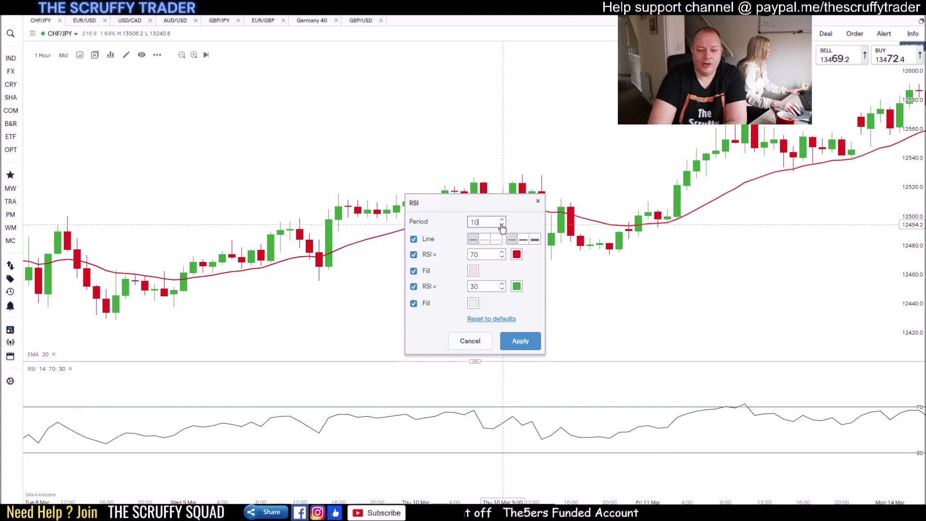
pyautogui.click(502, 252)
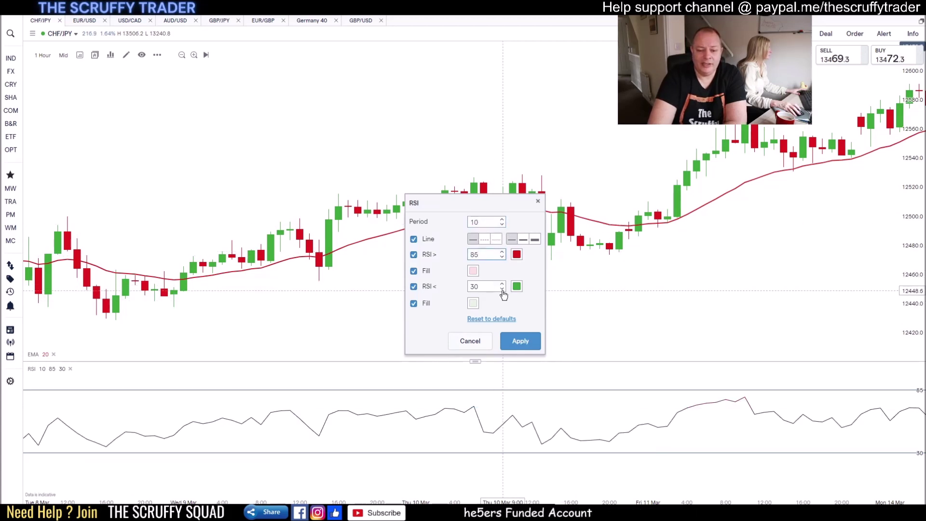
pyautogui.click(502, 288)
pyautogui.click(502, 289)
pyautogui.click(519, 340)
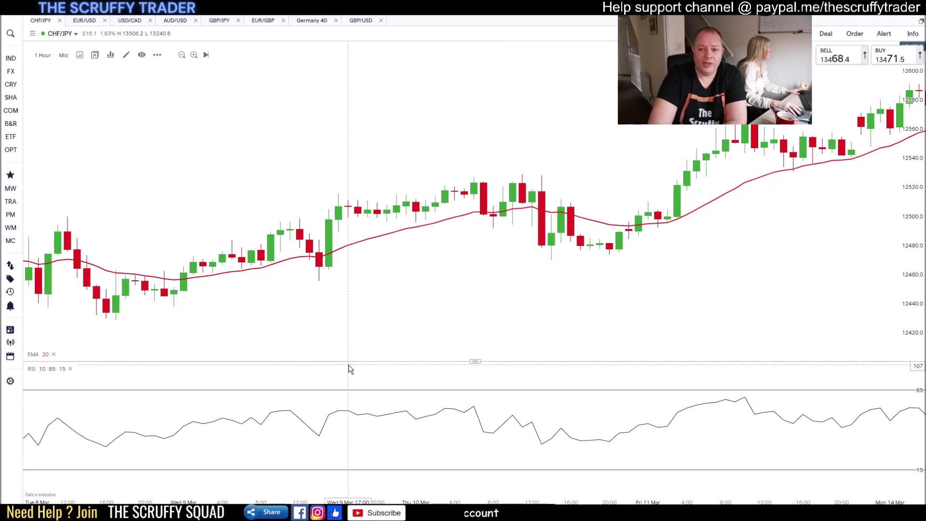
# Enable the 50 and 100 period lines in the Exponential Moving Average indicator.
pyautogui.click(38, 355)
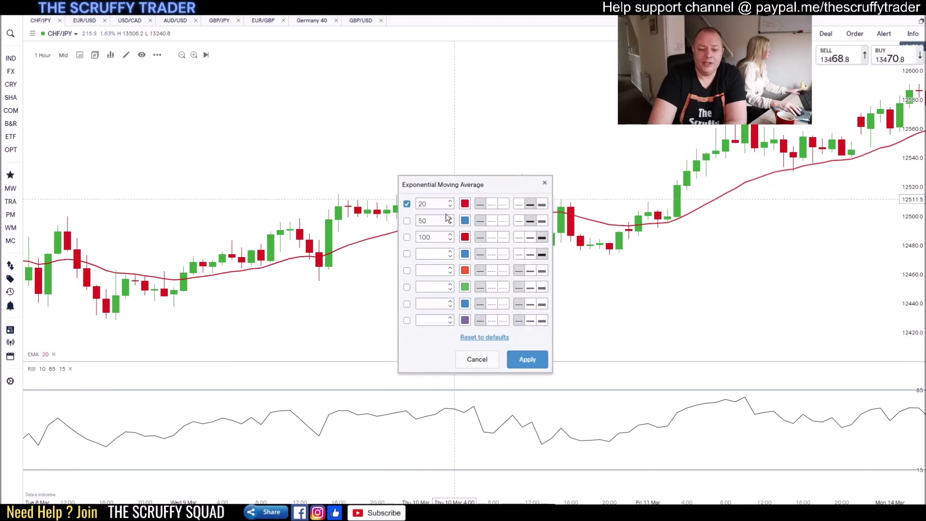
pyautogui.click(406, 220)
pyautogui.click(406, 237)
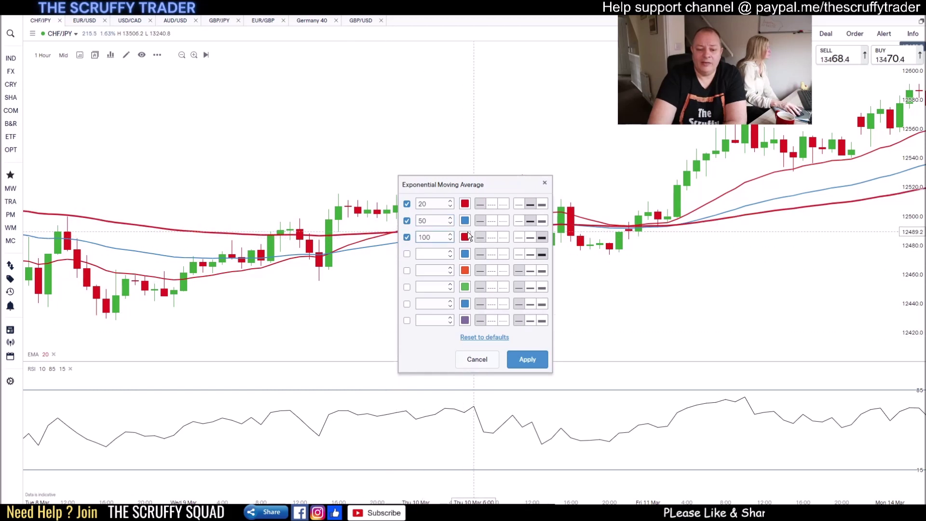
pyautogui.click(528, 359)
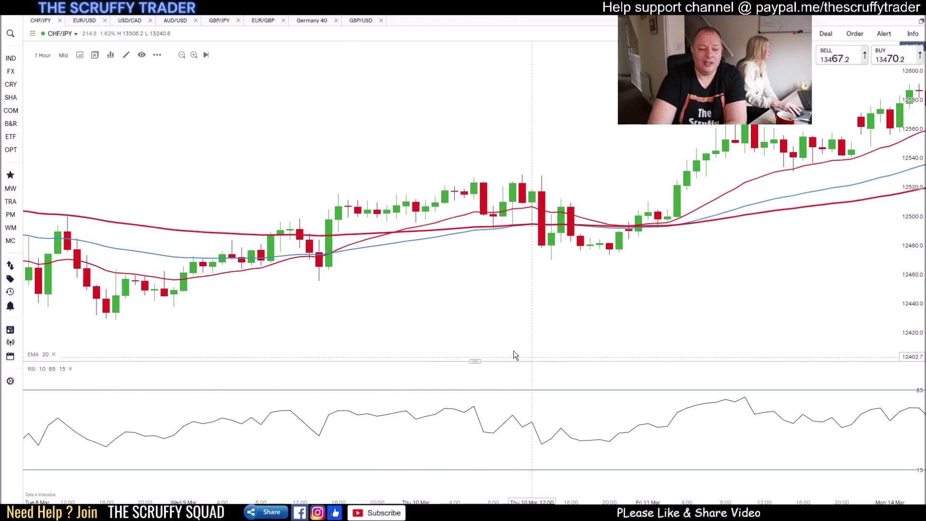
# Remove the RSI and Exponential Moving Average indicators from the chart.
pyautogui.click(70, 369)
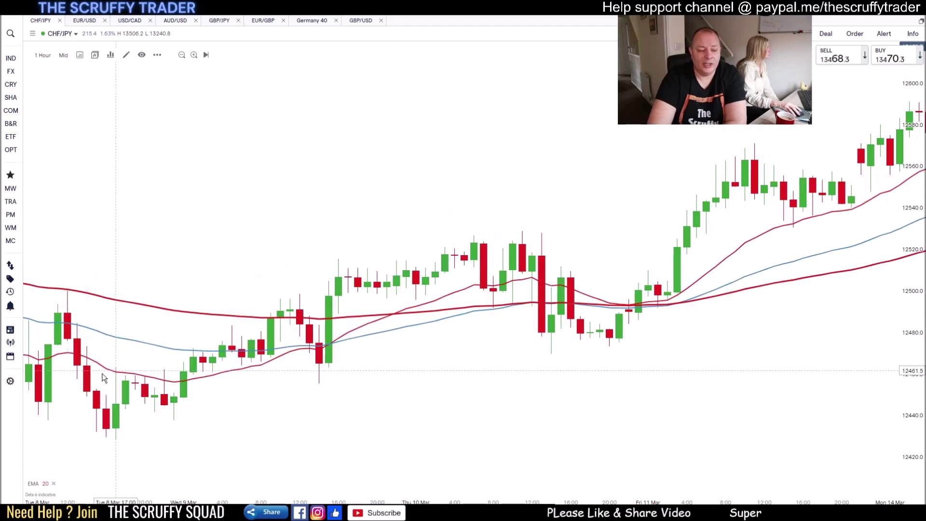
pyautogui.click(54, 483)
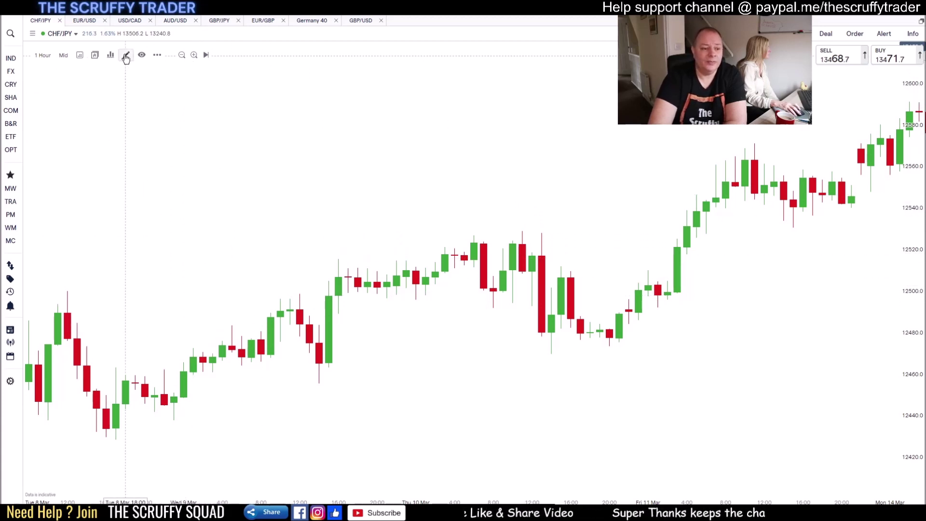
# Review which data and overlays can be shown or hidden on the chart.
pyautogui.click(142, 56)
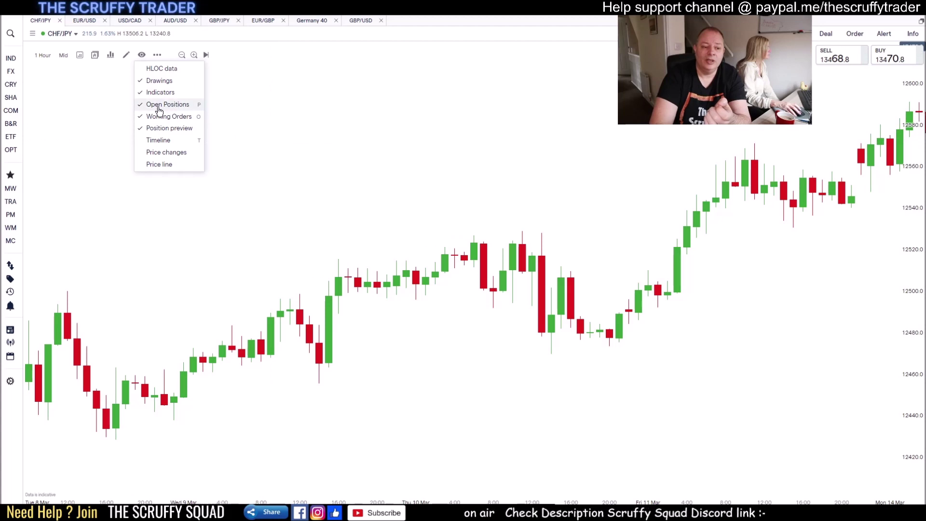
# Switch the CHF/JPY chart's price scale to Percentage.
pyautogui.click(317, 151)
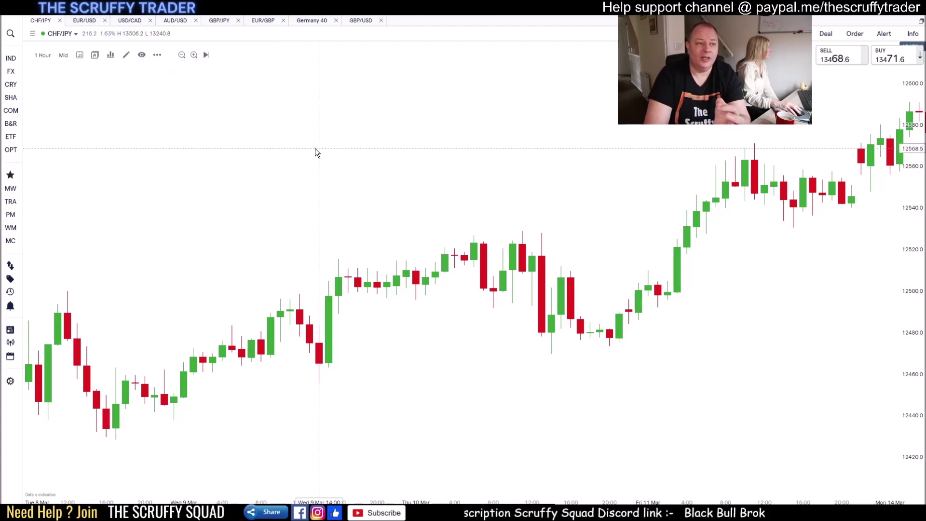
pyautogui.click(157, 55)
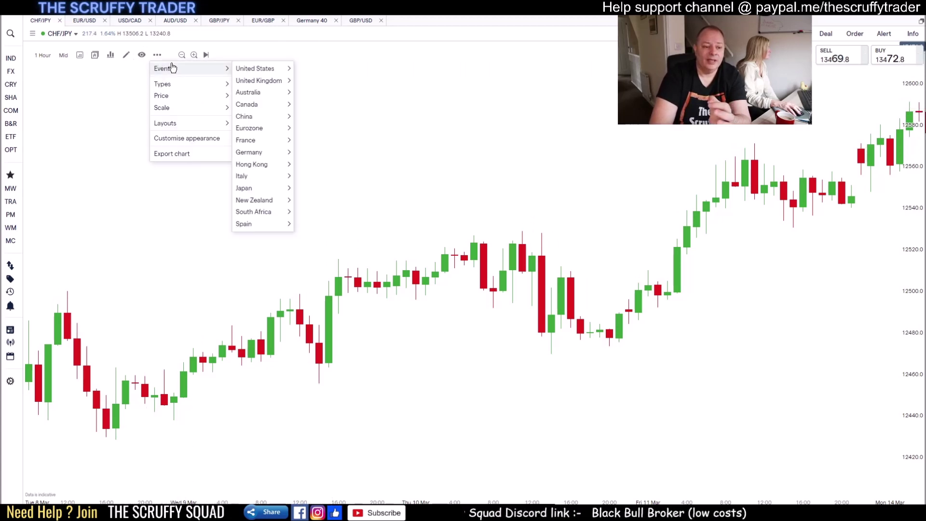
pyautogui.moveTo(170, 68)
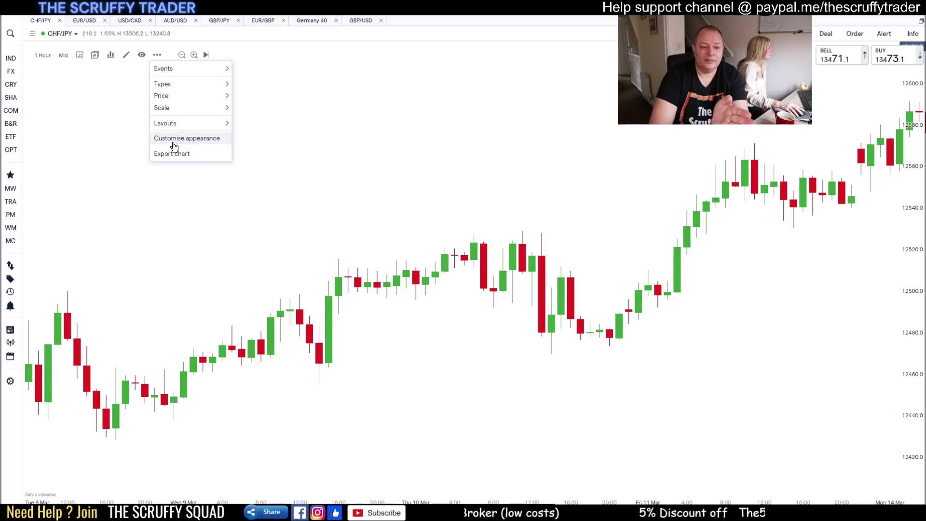
pyautogui.moveTo(183, 113)
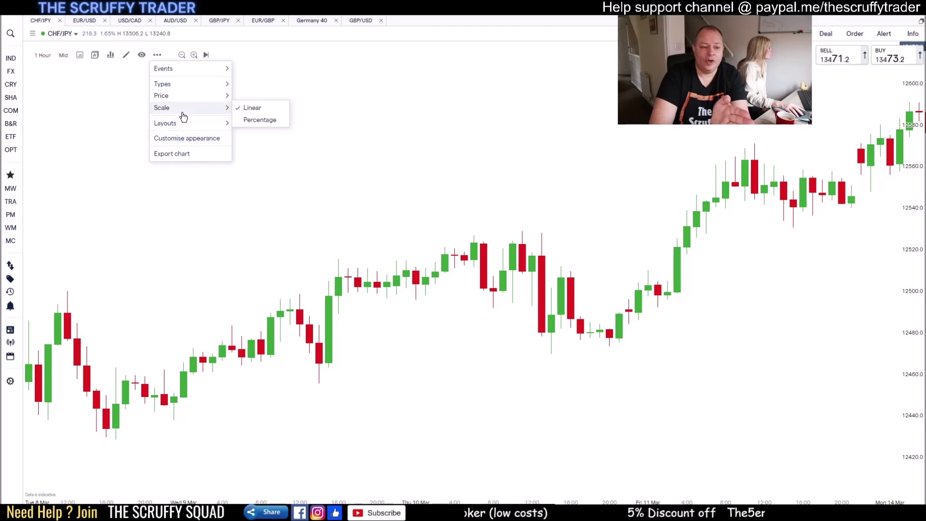
pyautogui.click(248, 120)
# Set the CHF/JPY chart's price scale back to Linear.
pyautogui.click(157, 54)
pyautogui.moveTo(168, 129)
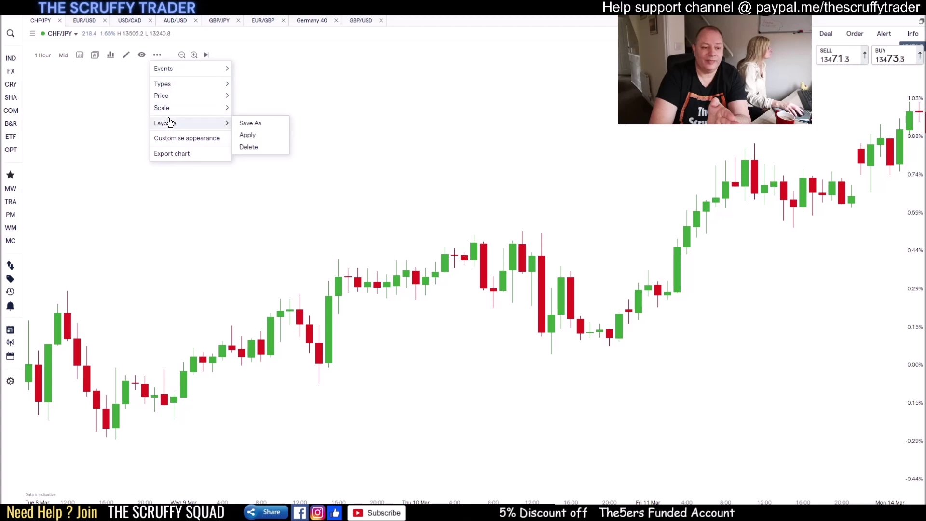
pyautogui.click(247, 108)
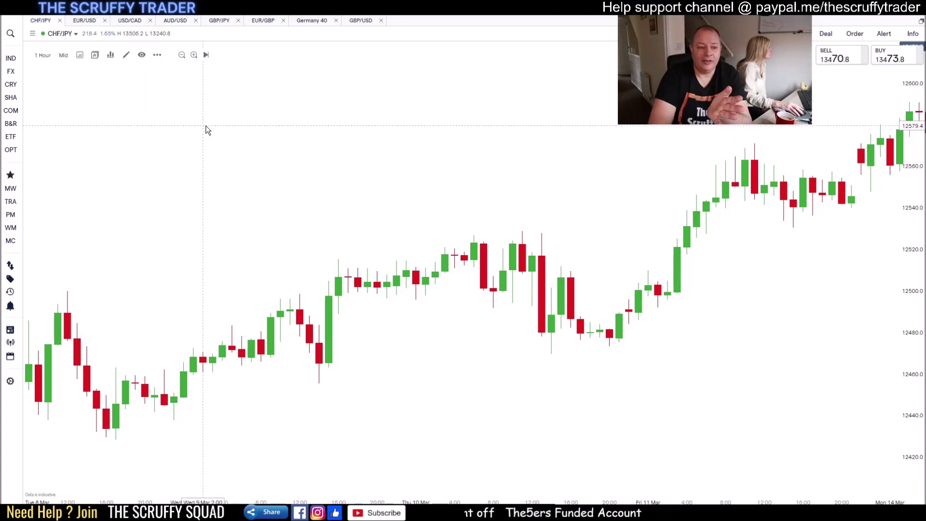
# Zoom in on the CHF/JPY chart, jump to the latest price and leave empty space after the last candle.
pyautogui.click(194, 56)
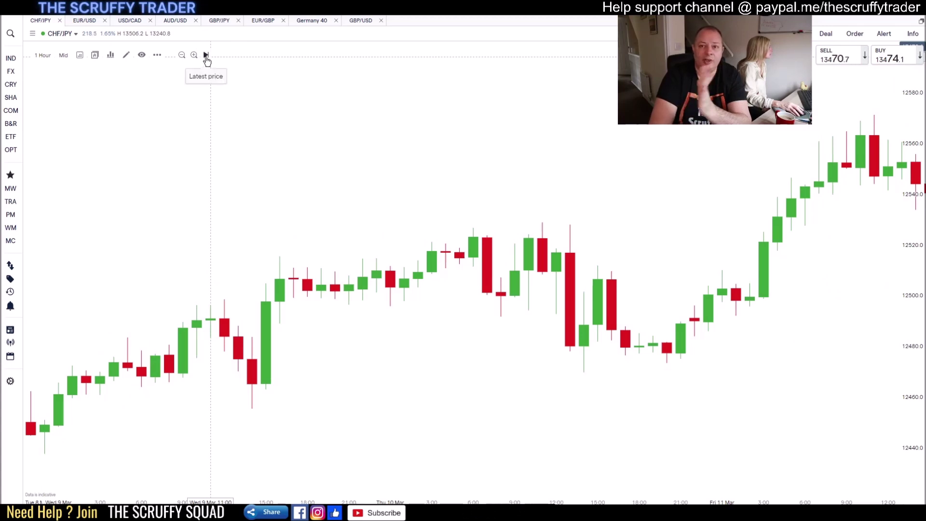
pyautogui.click(206, 55)
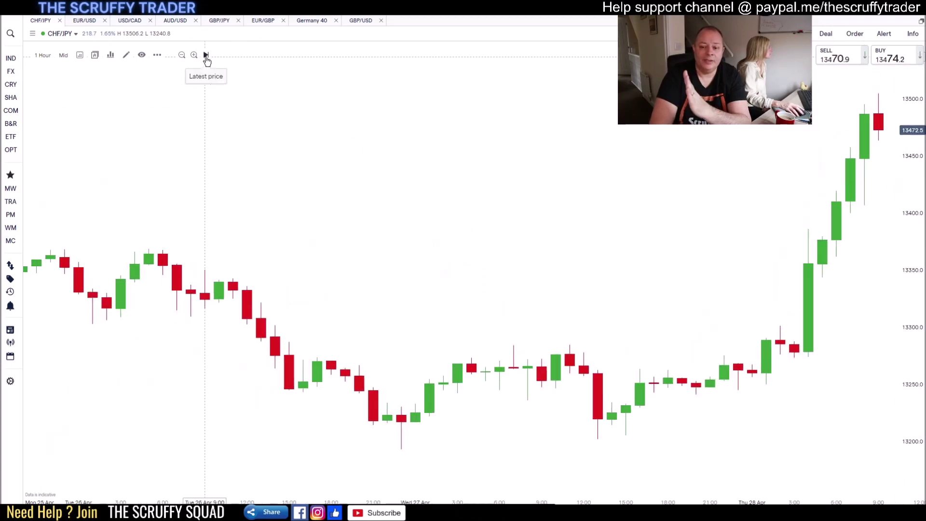
pyautogui.hscroll(5, 339, 177)
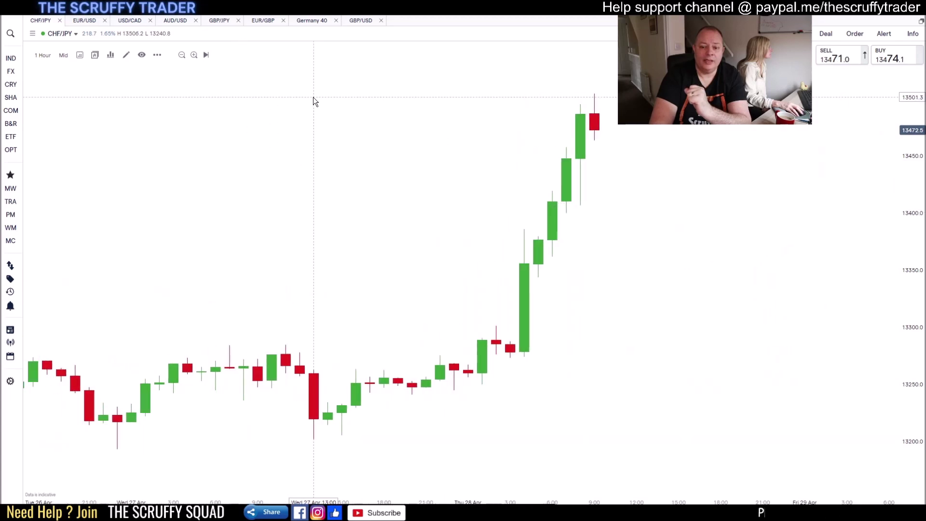
pyautogui.hscroll(2, 369, 343)
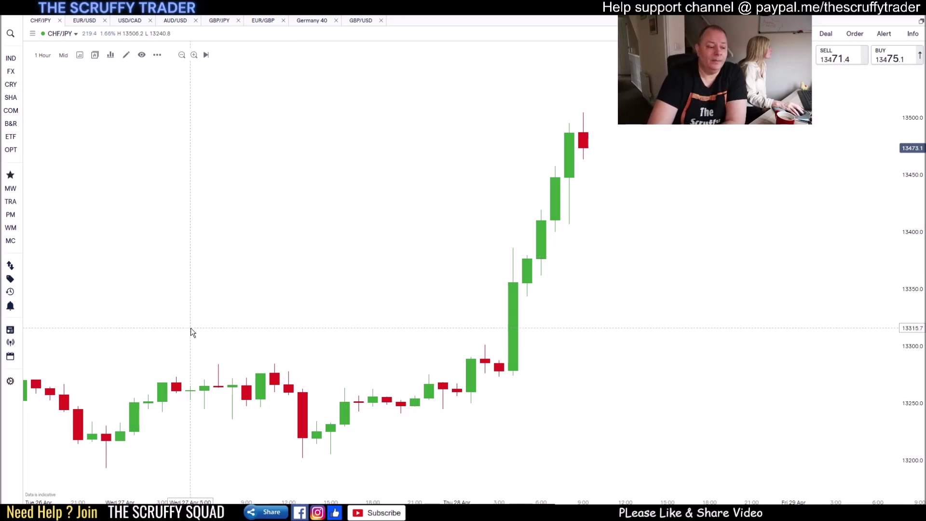
# Review the deal settings and platform settings.
pyautogui.click(10, 381)
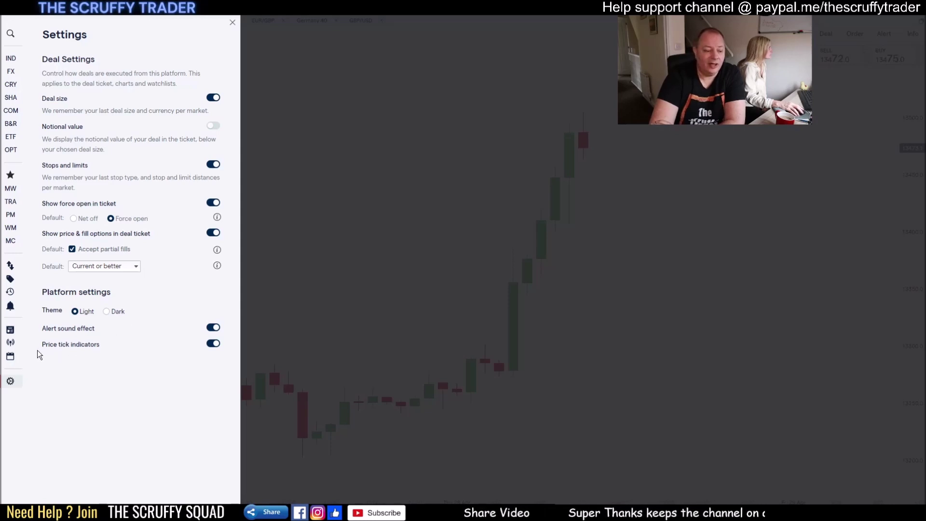
pyautogui.click(276, 336)
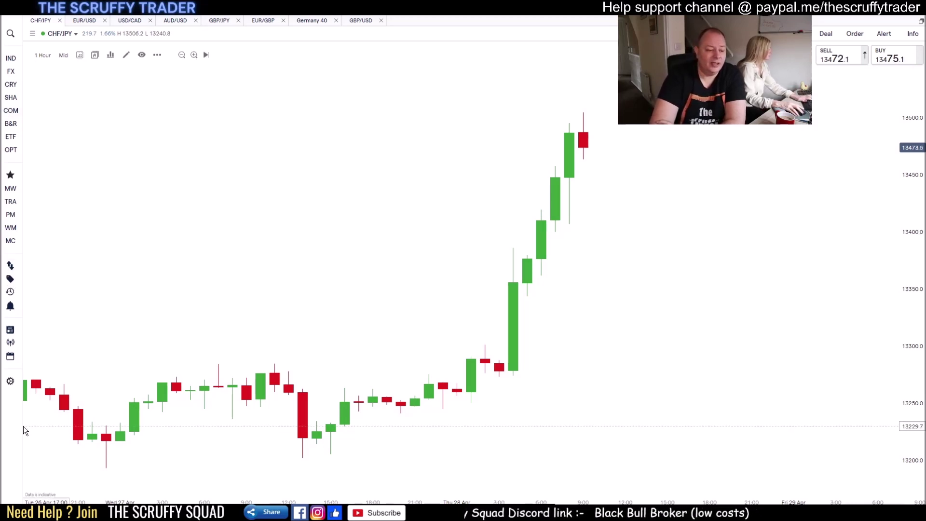
# Add the Wall Street chart from the indices list to the workspace and switch between it and CHF/JPY.
pyautogui.moveTo(31, 442)
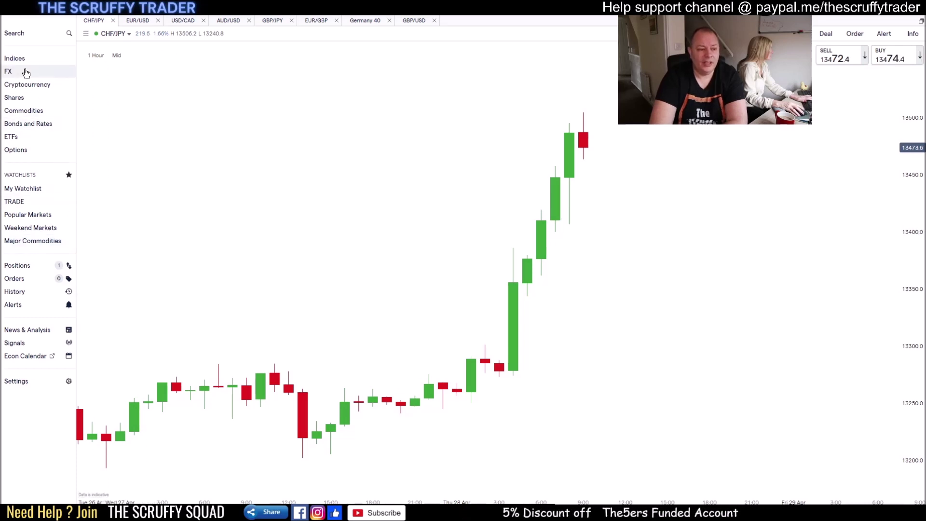
pyautogui.click(14, 58)
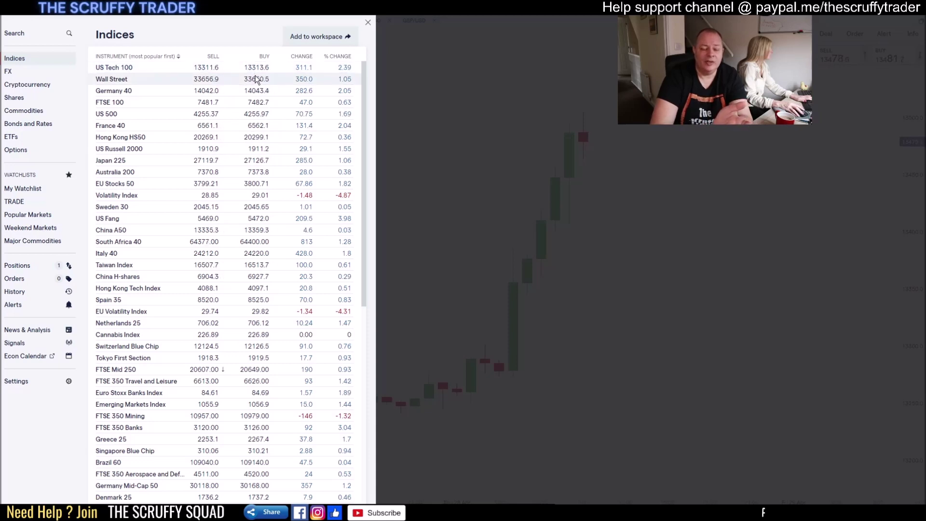
pyautogui.click(124, 82)
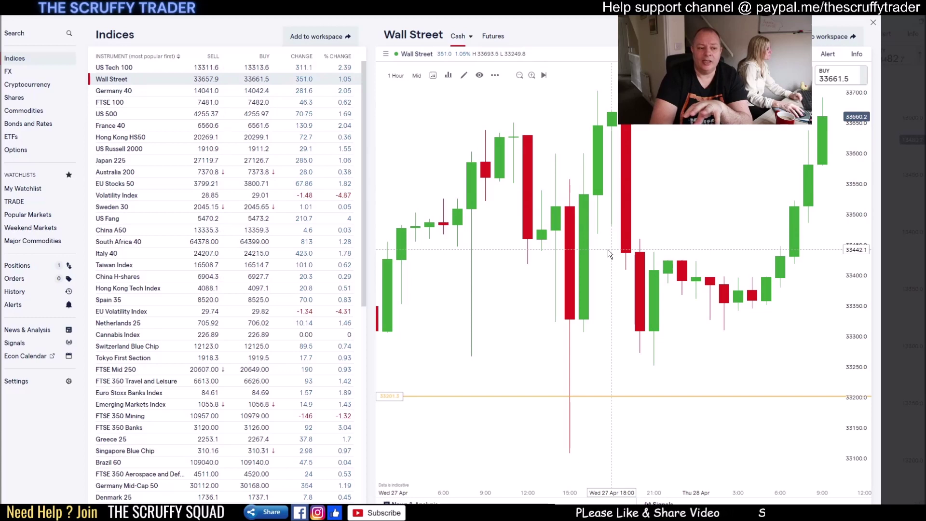
pyautogui.click(830, 39)
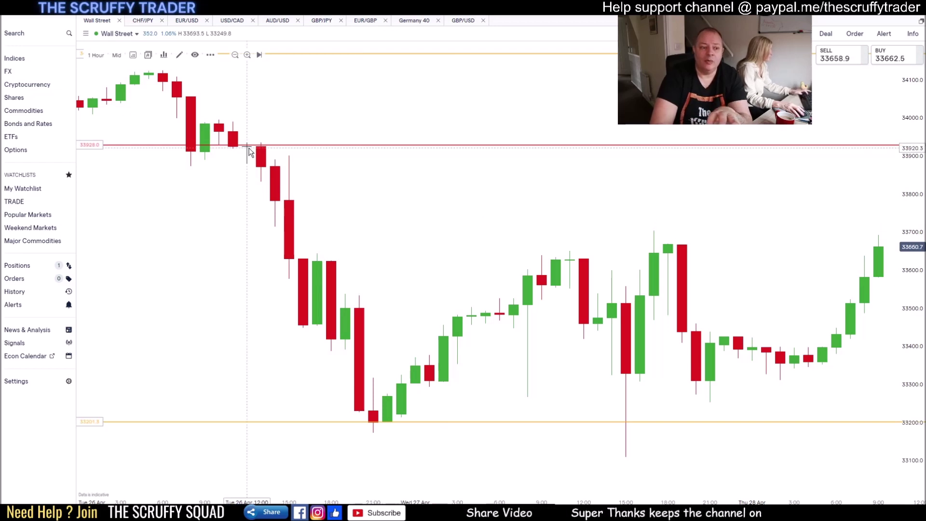
pyautogui.click(140, 21)
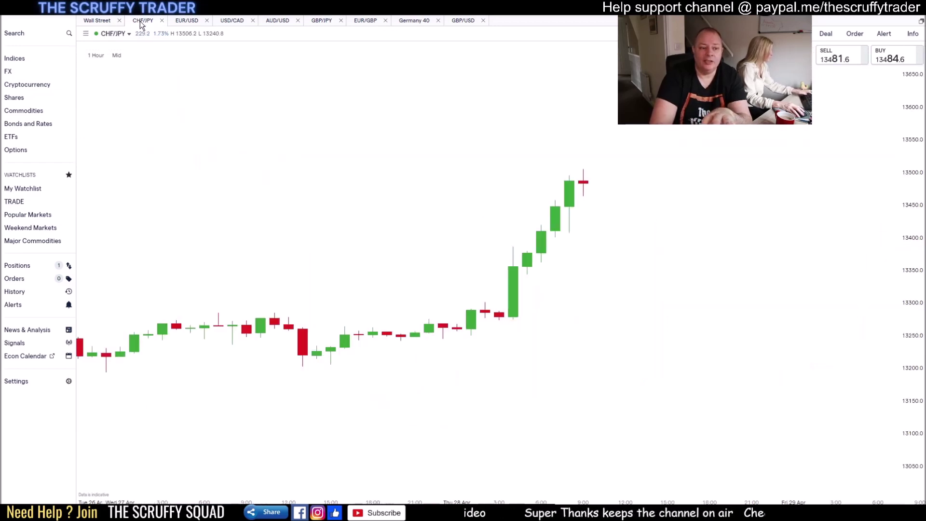
pyautogui.click(98, 22)
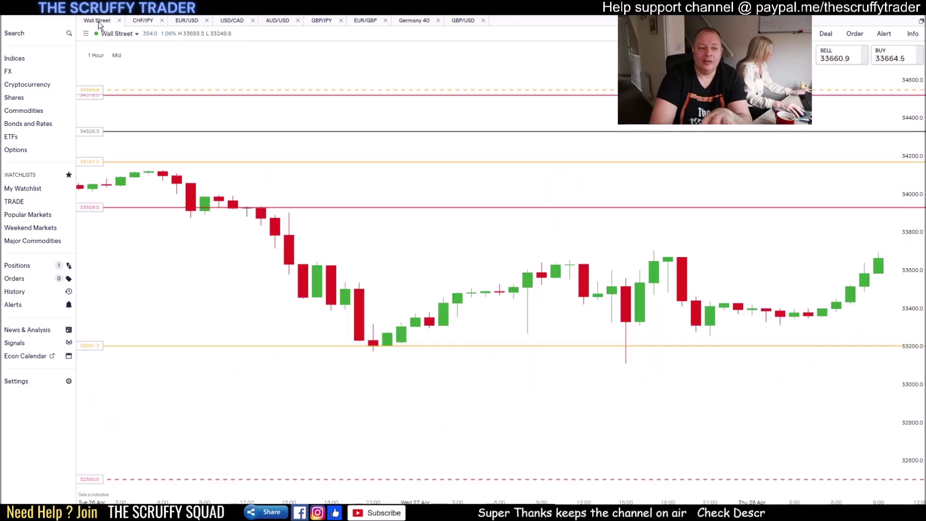
# Look through the FX pairs from the majors to the emerging markets, and the cryptocurrency instruments.
pyautogui.click(12, 72)
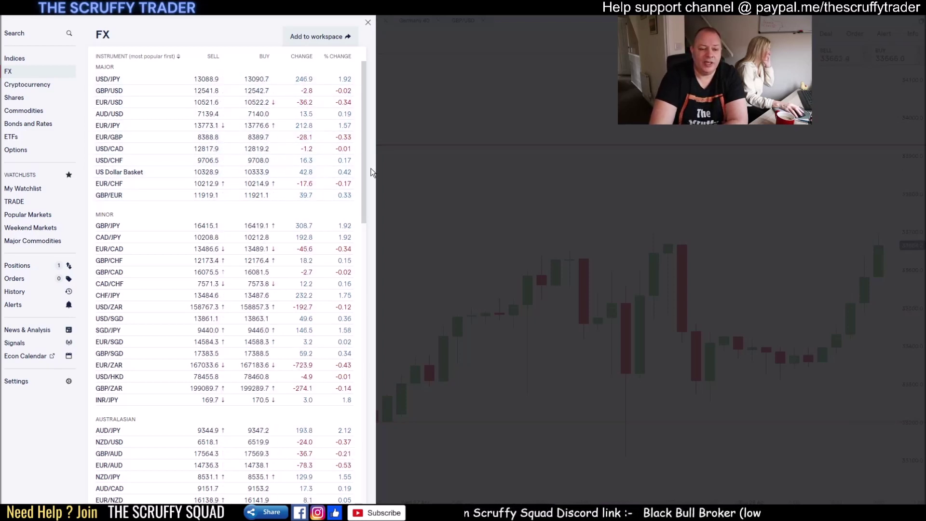
pyautogui.moveTo(365, 168); pyautogui.dragTo(372, 206)
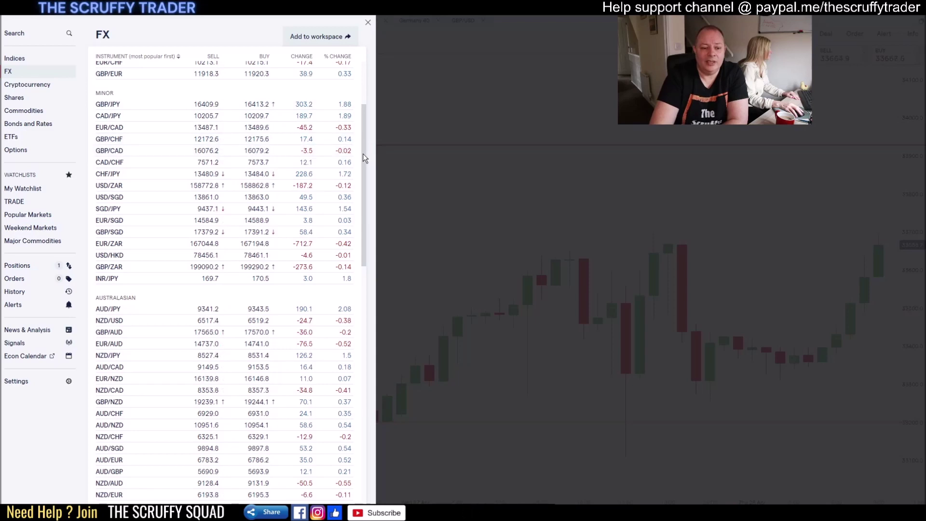
pyautogui.scroll(1, 365, 158)
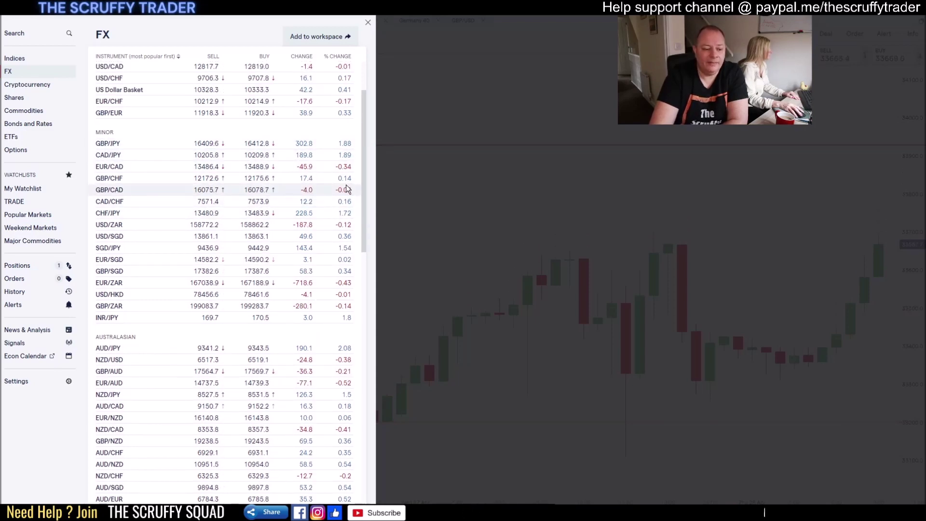
pyautogui.scroll(-5, 364, 172)
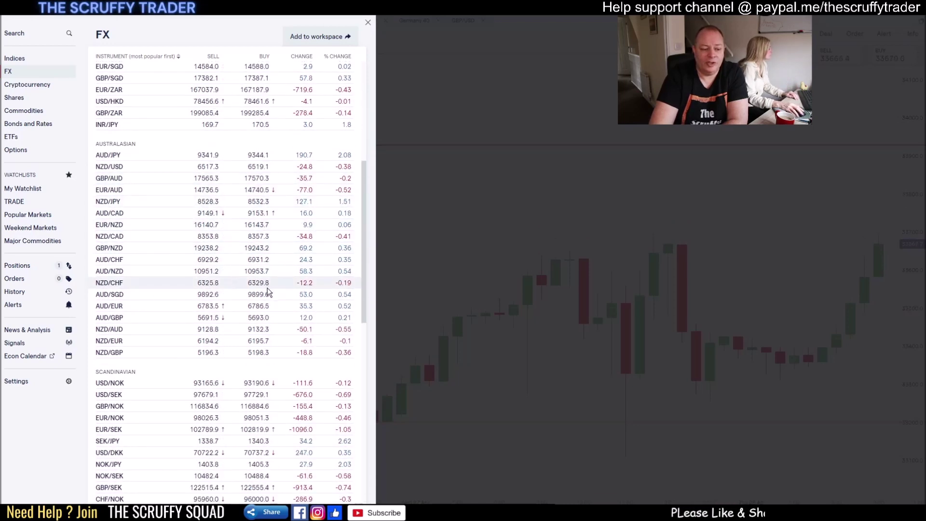
pyautogui.scroll(-3, 363, 270)
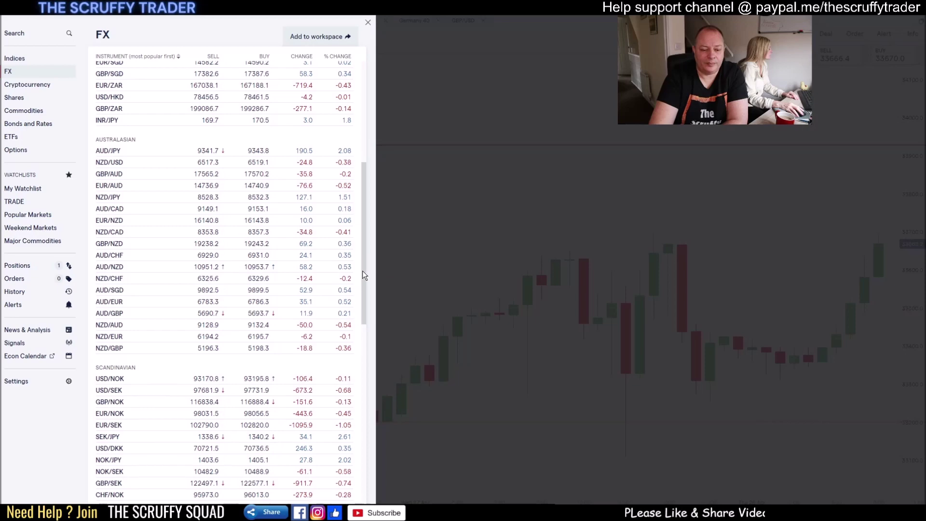
pyautogui.moveTo(361, 308); pyautogui.dragTo(361, 388)
pyautogui.scroll(-3, 306, 373)
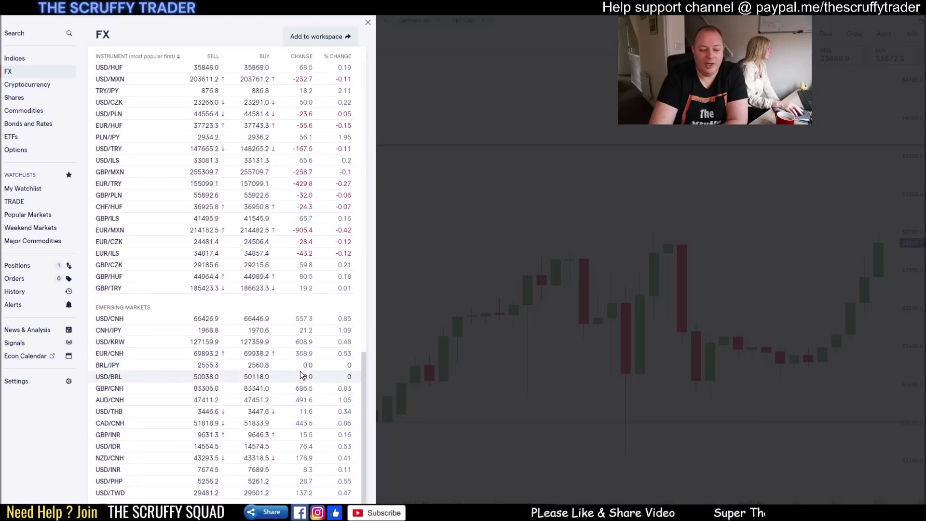
pyautogui.scroll(4, 300, 375)
pyautogui.scroll(10, 300, 375)
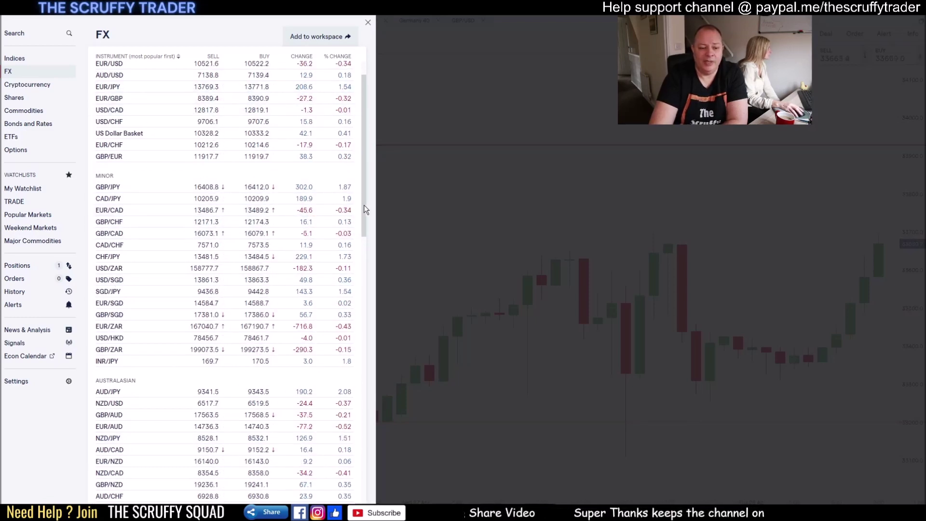
pyautogui.scroll(1, 370, 193)
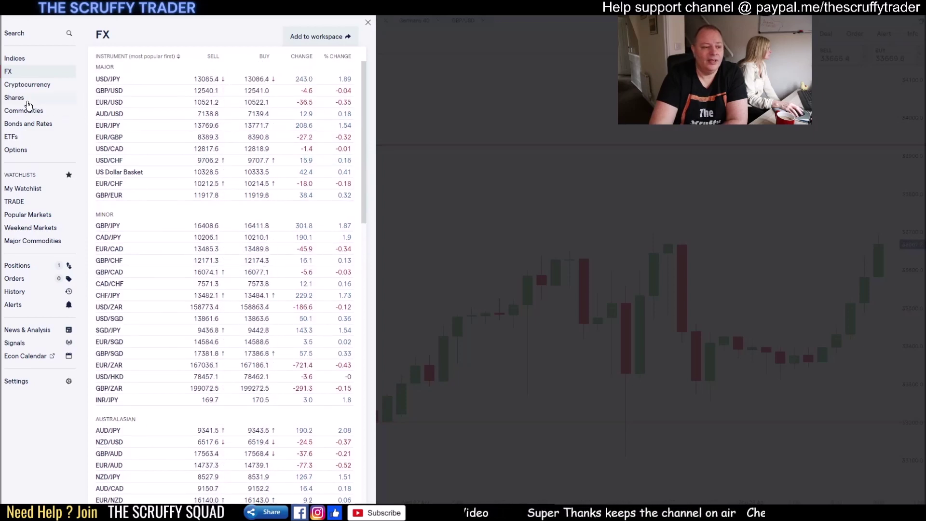
pyautogui.click(27, 86)
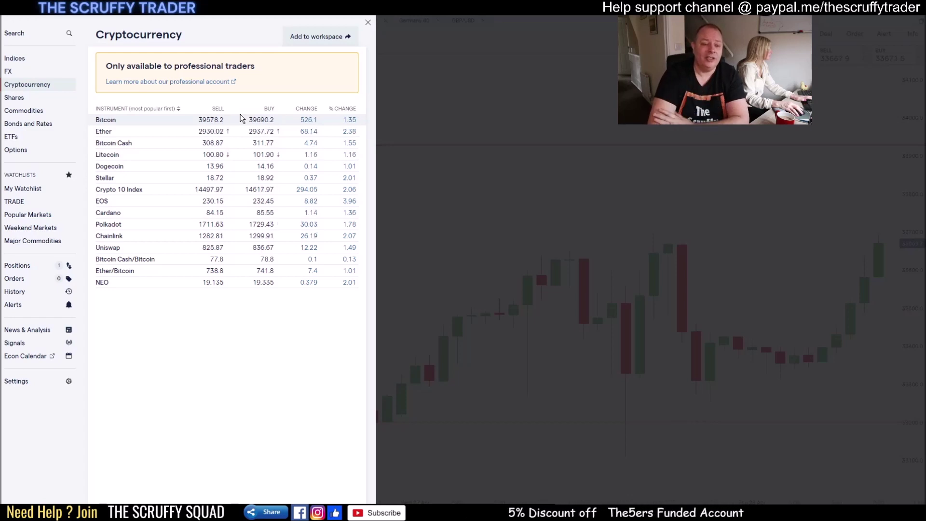
# Dismiss the share dealing promotion in the shares list and view the Tesla Motors Inc (All Sessions) chart.
pyautogui.click(19, 100)
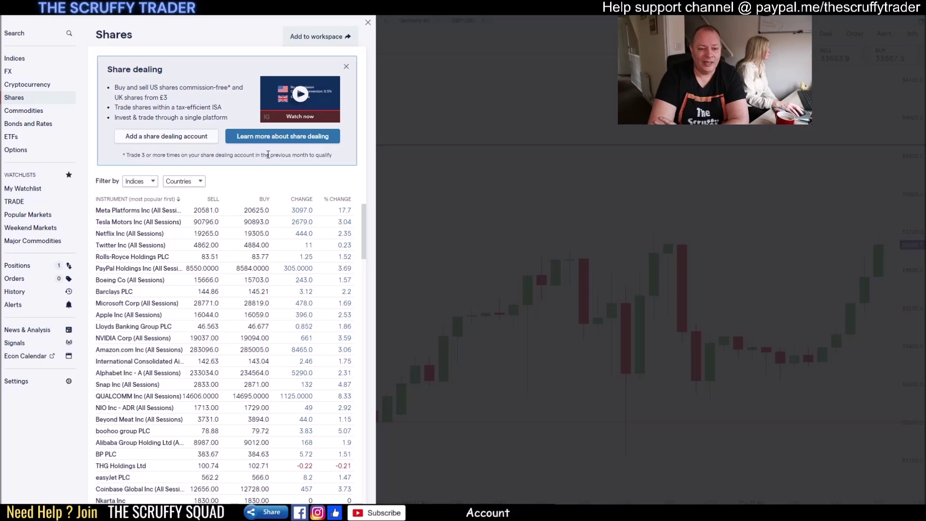
pyautogui.click(347, 67)
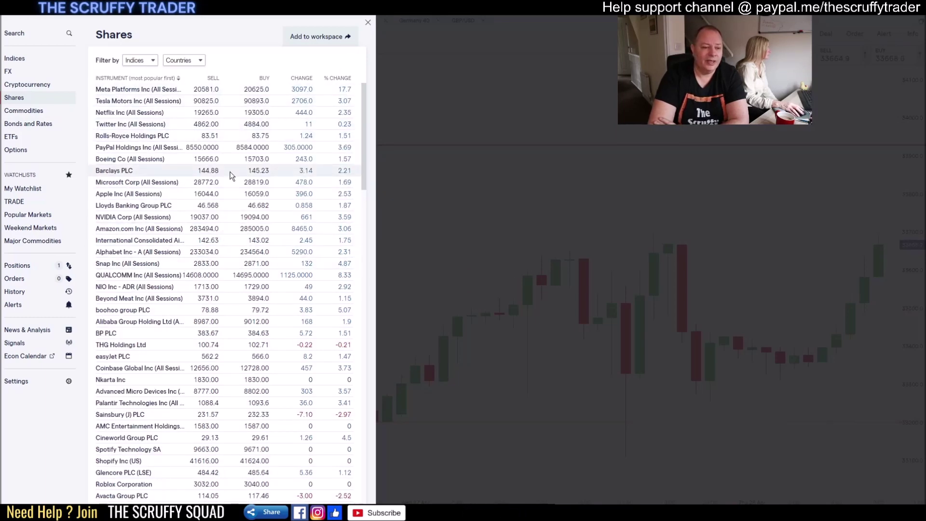
pyautogui.click(144, 101)
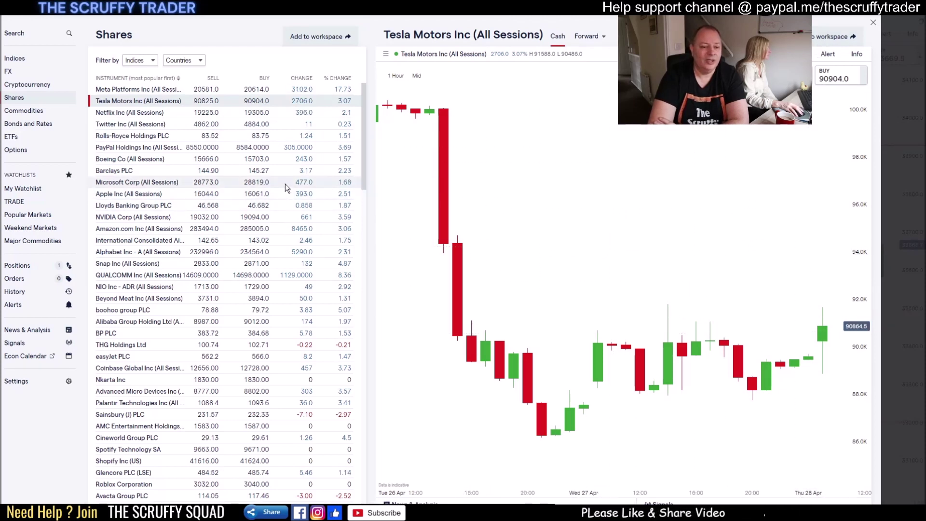
# View the Orange Juice chart and its order ticket from the soft commodities, and return to the workspace.
pyautogui.click(36, 113)
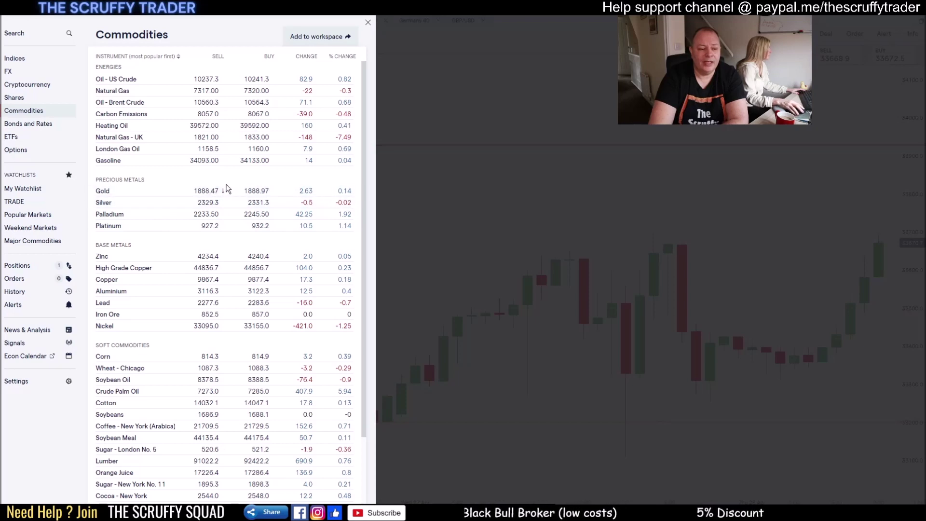
pyautogui.scroll(-2, 195, 191)
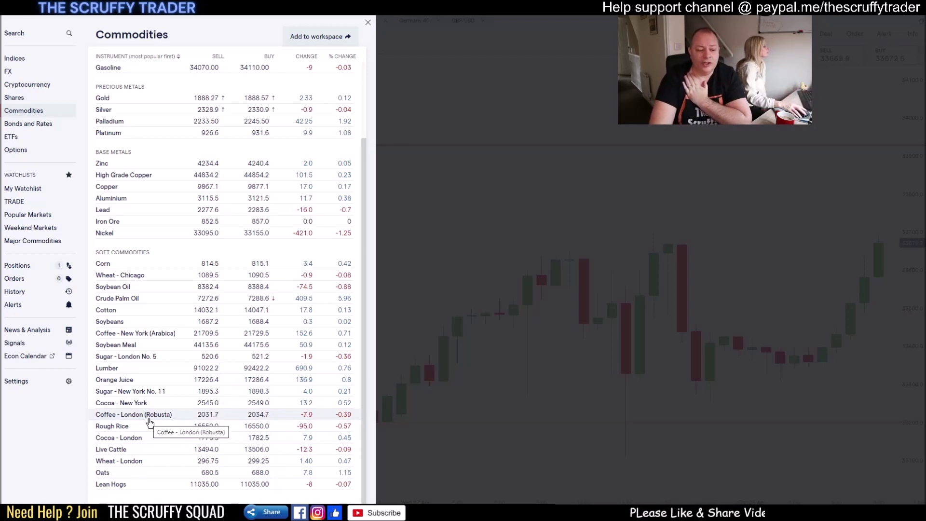
pyautogui.click(125, 383)
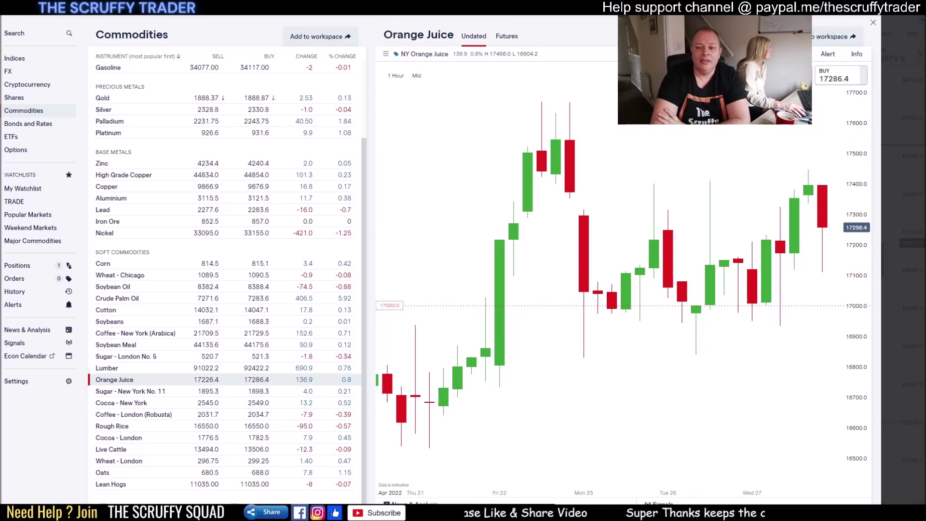
pyautogui.click(786, 77)
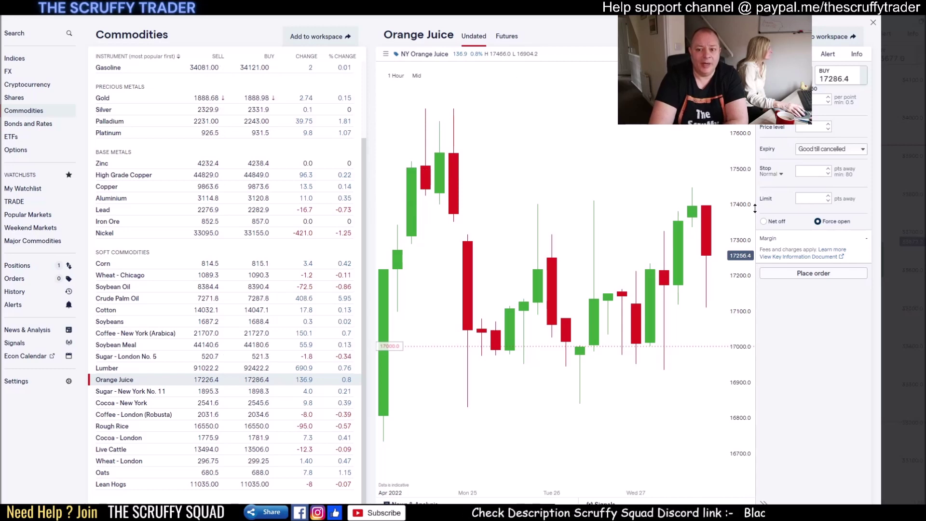
pyautogui.click(892, 192)
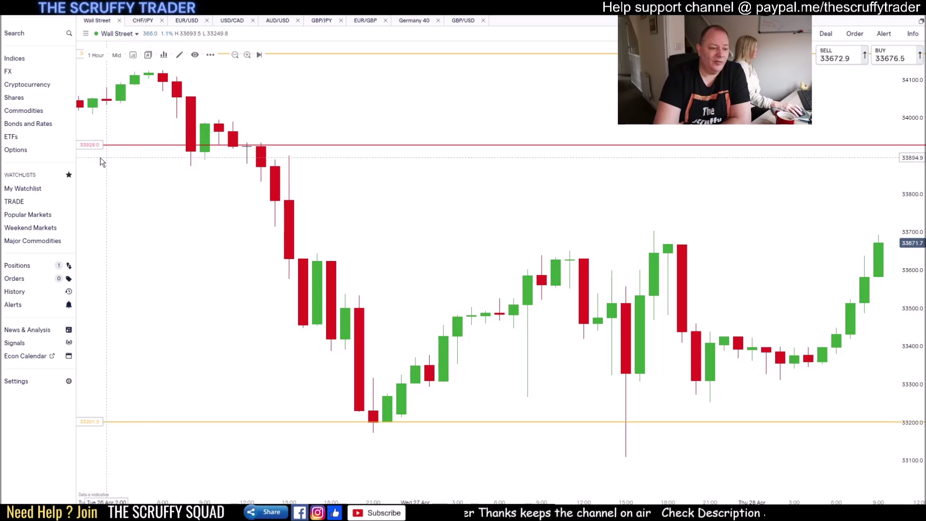
# View the bonds and rates, ETFs, FX and indices lists and the instrument search, and return to the Wall Street chart.
pyautogui.click(37, 125)
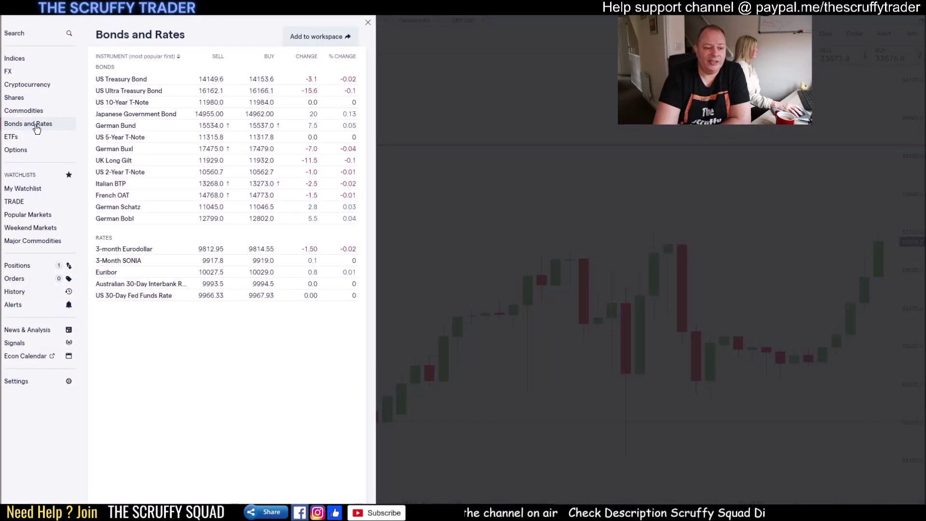
pyautogui.click(11, 139)
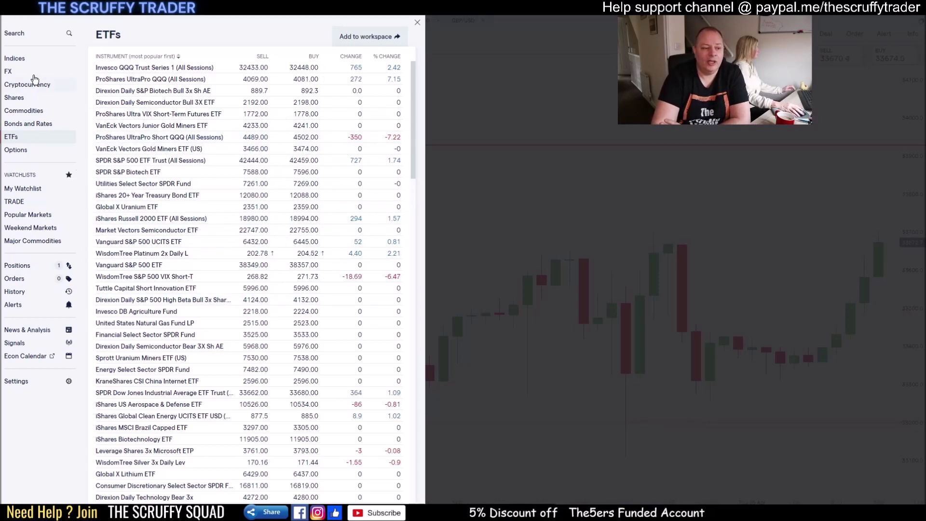
pyautogui.click(7, 72)
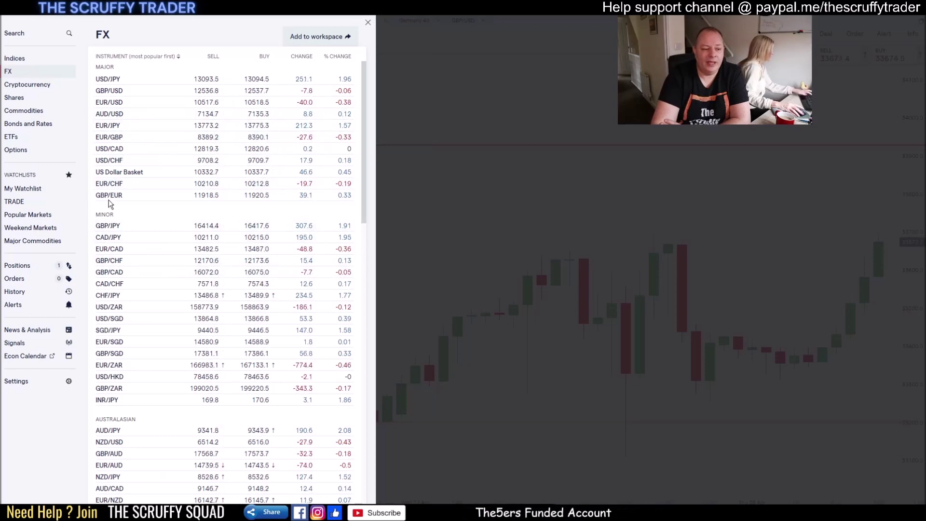
pyautogui.click(13, 58)
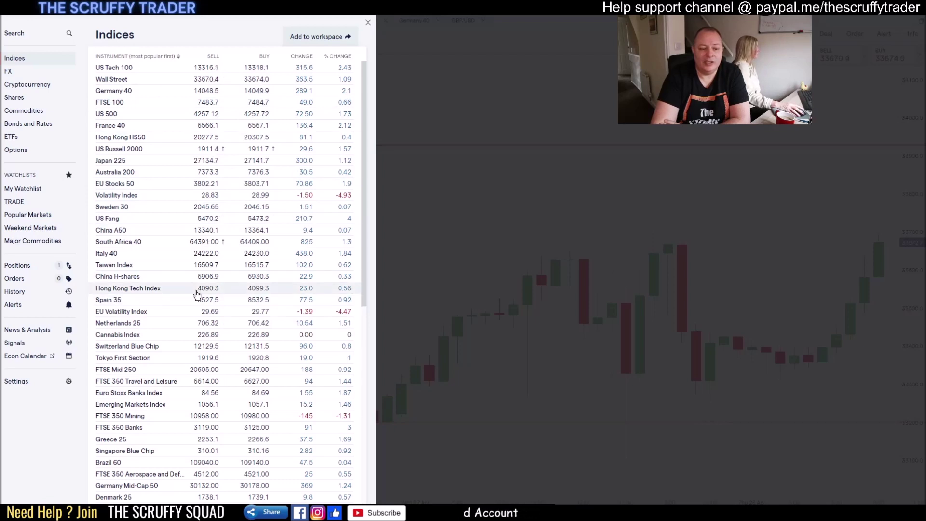
pyautogui.click(461, 221)
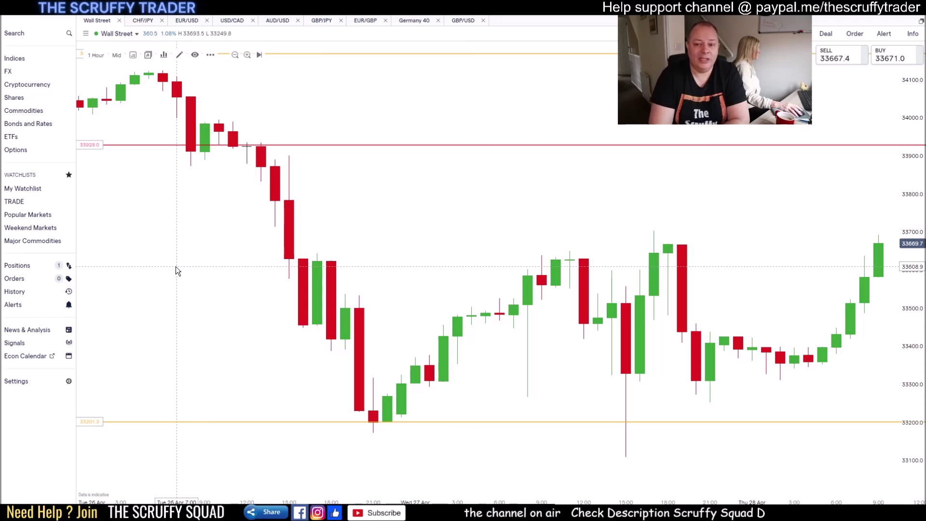
pyautogui.click(24, 33)
pyautogui.click(377, 167)
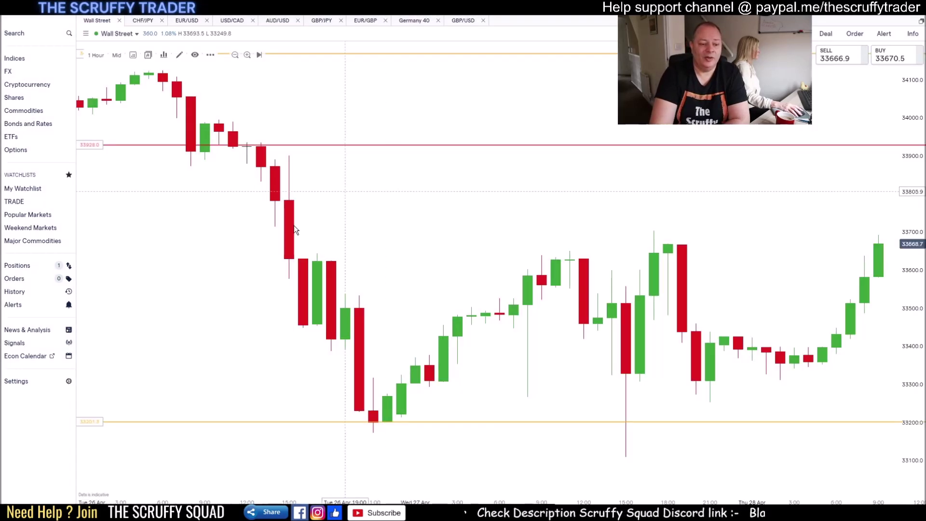